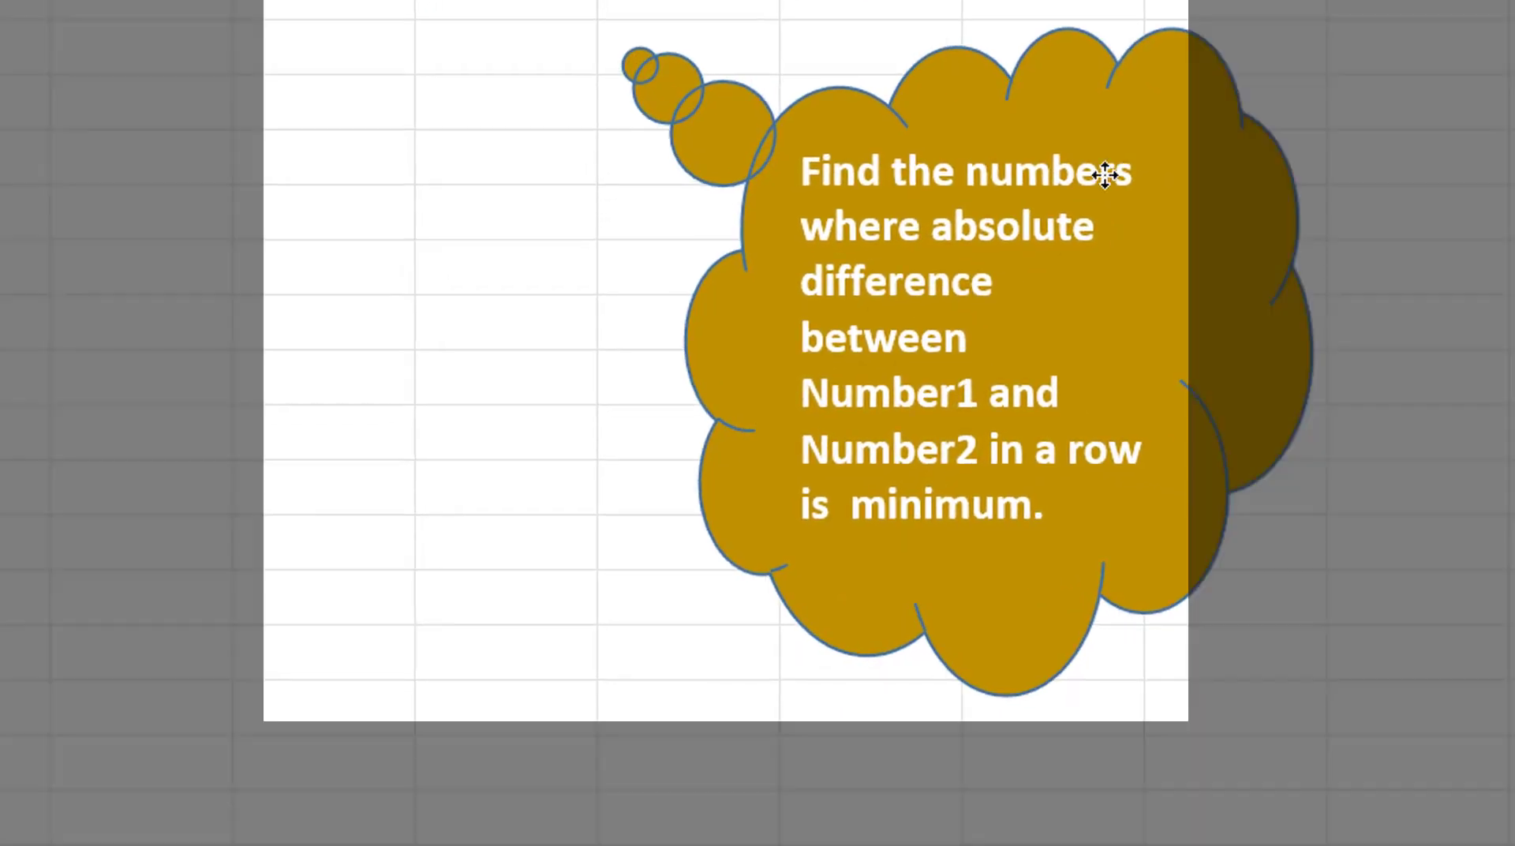
drag(997, 185, 968, 172)
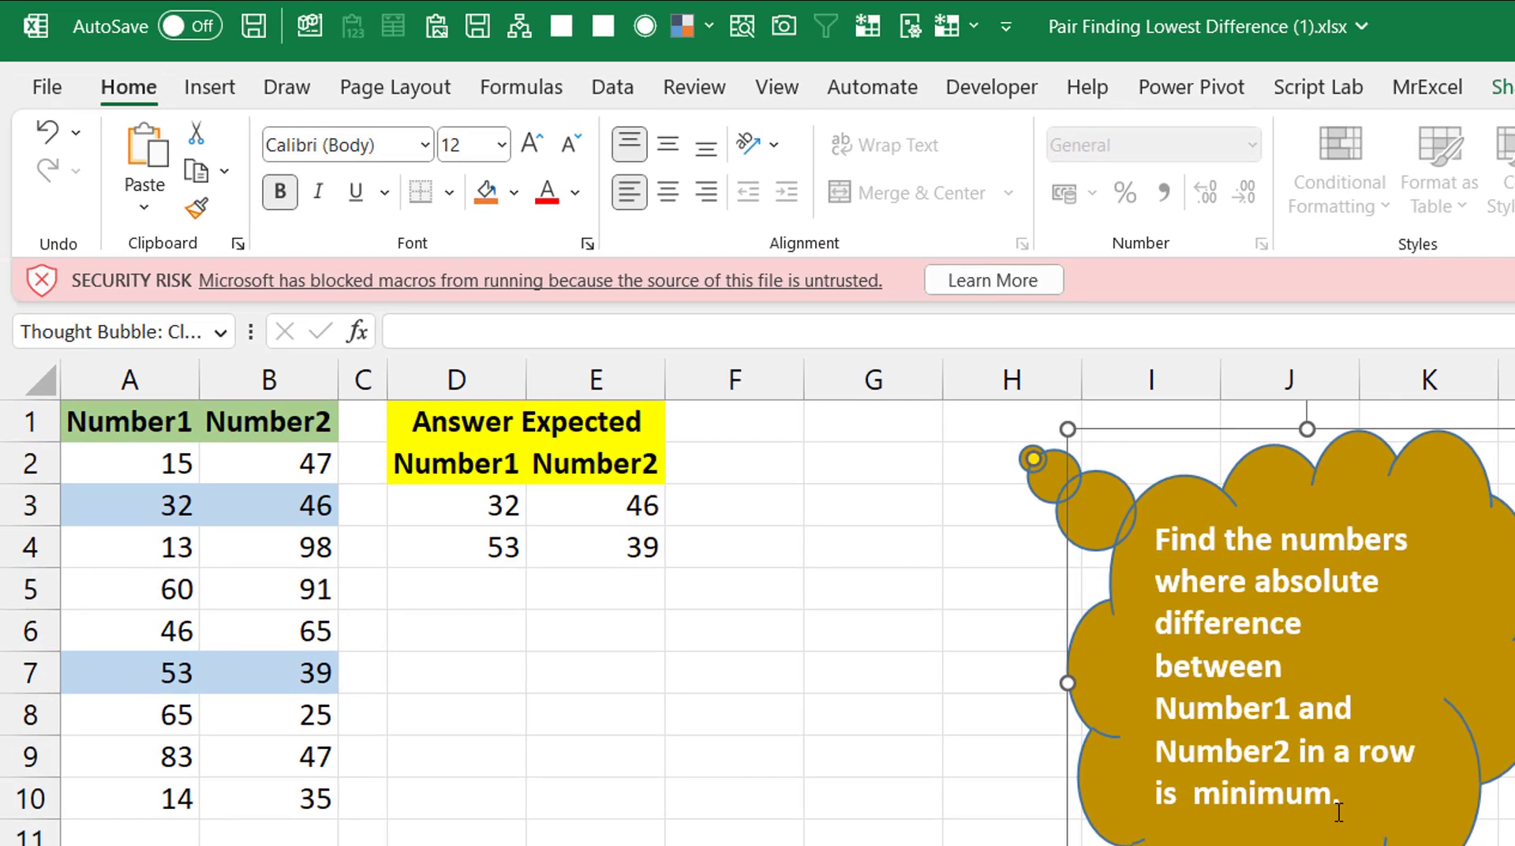
click(153, 455)
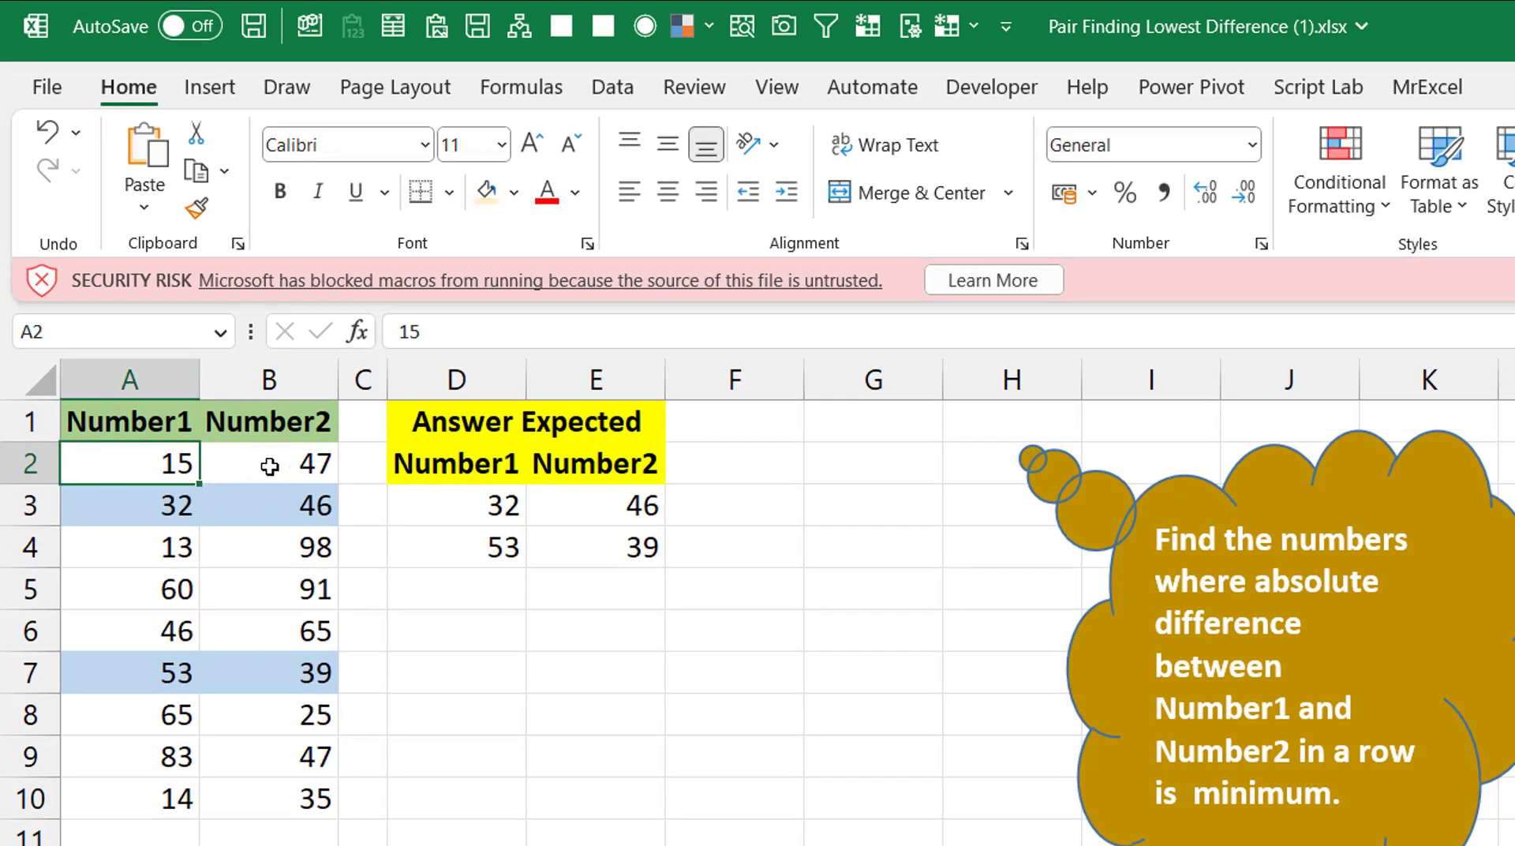
Enter =A2-B2 in C2 and autofit the width of column C to its contents
click(360, 475)
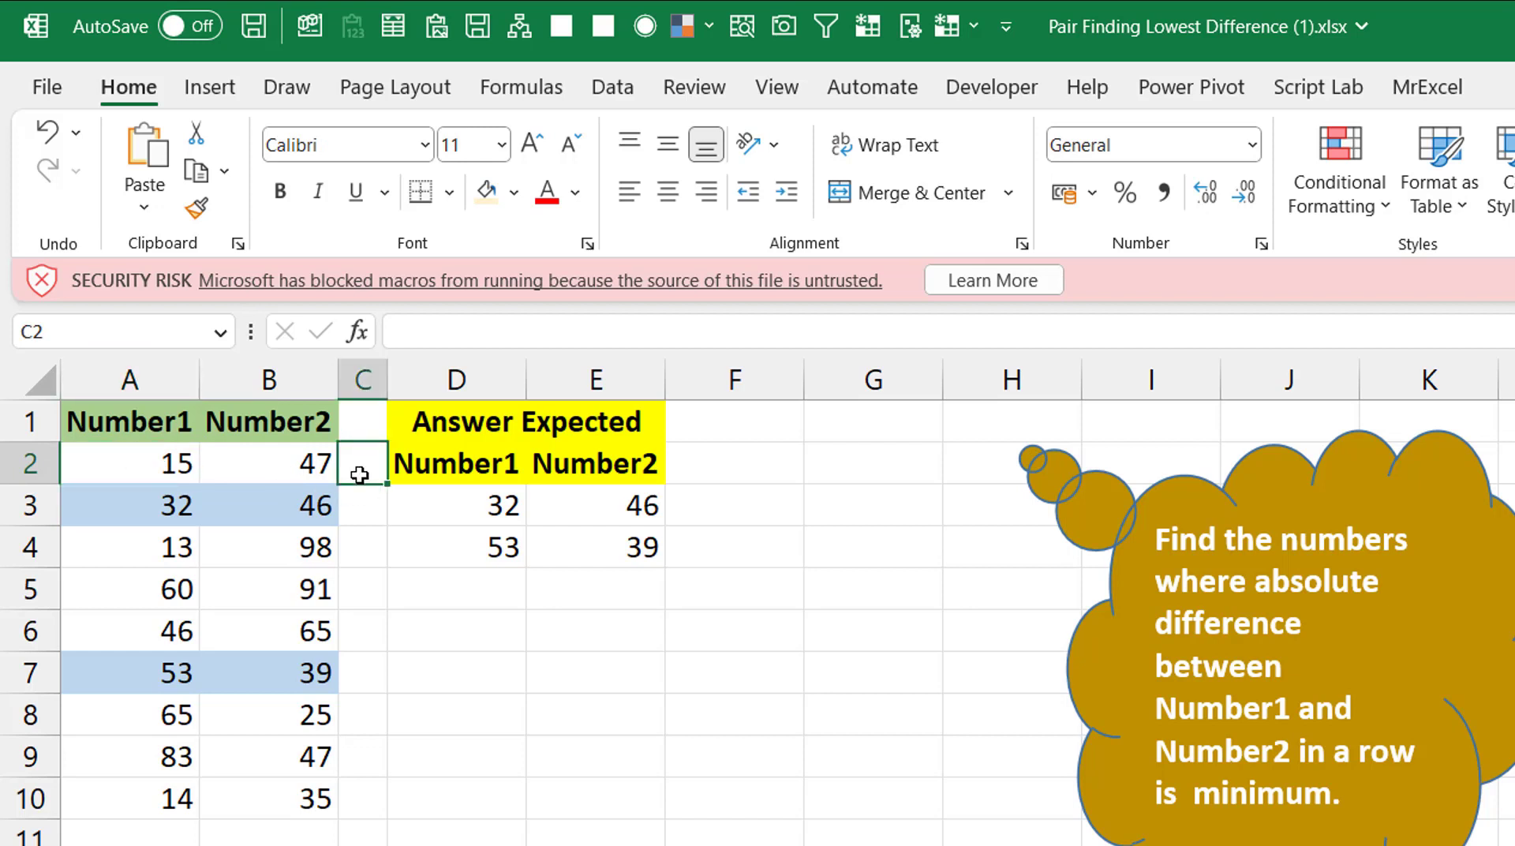
text(=)
key(Left)
key(Left)
text(-)
key(Left)
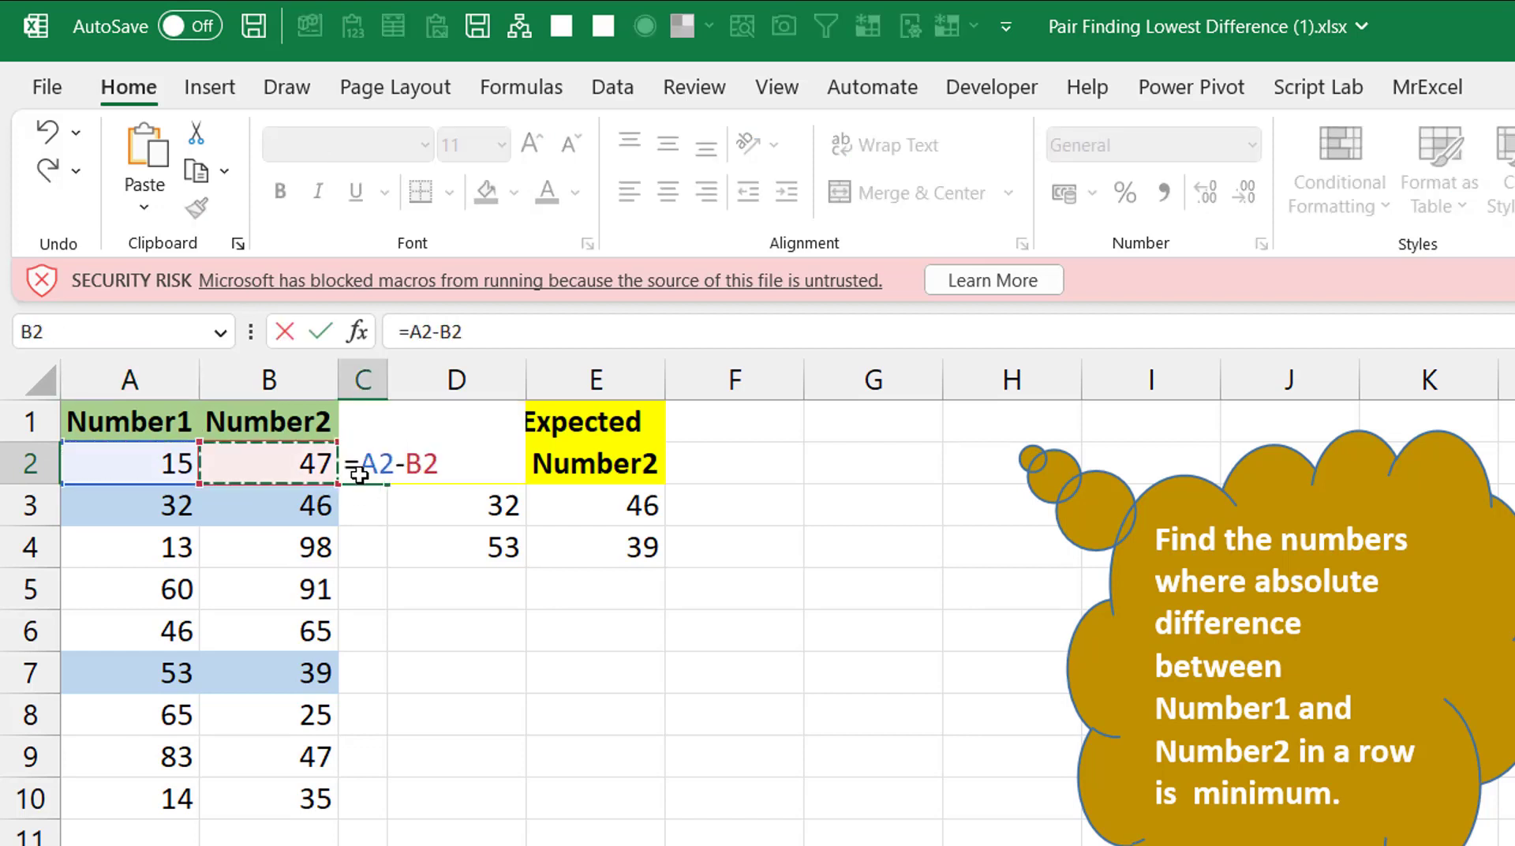
key(Return)
click(360, 473)
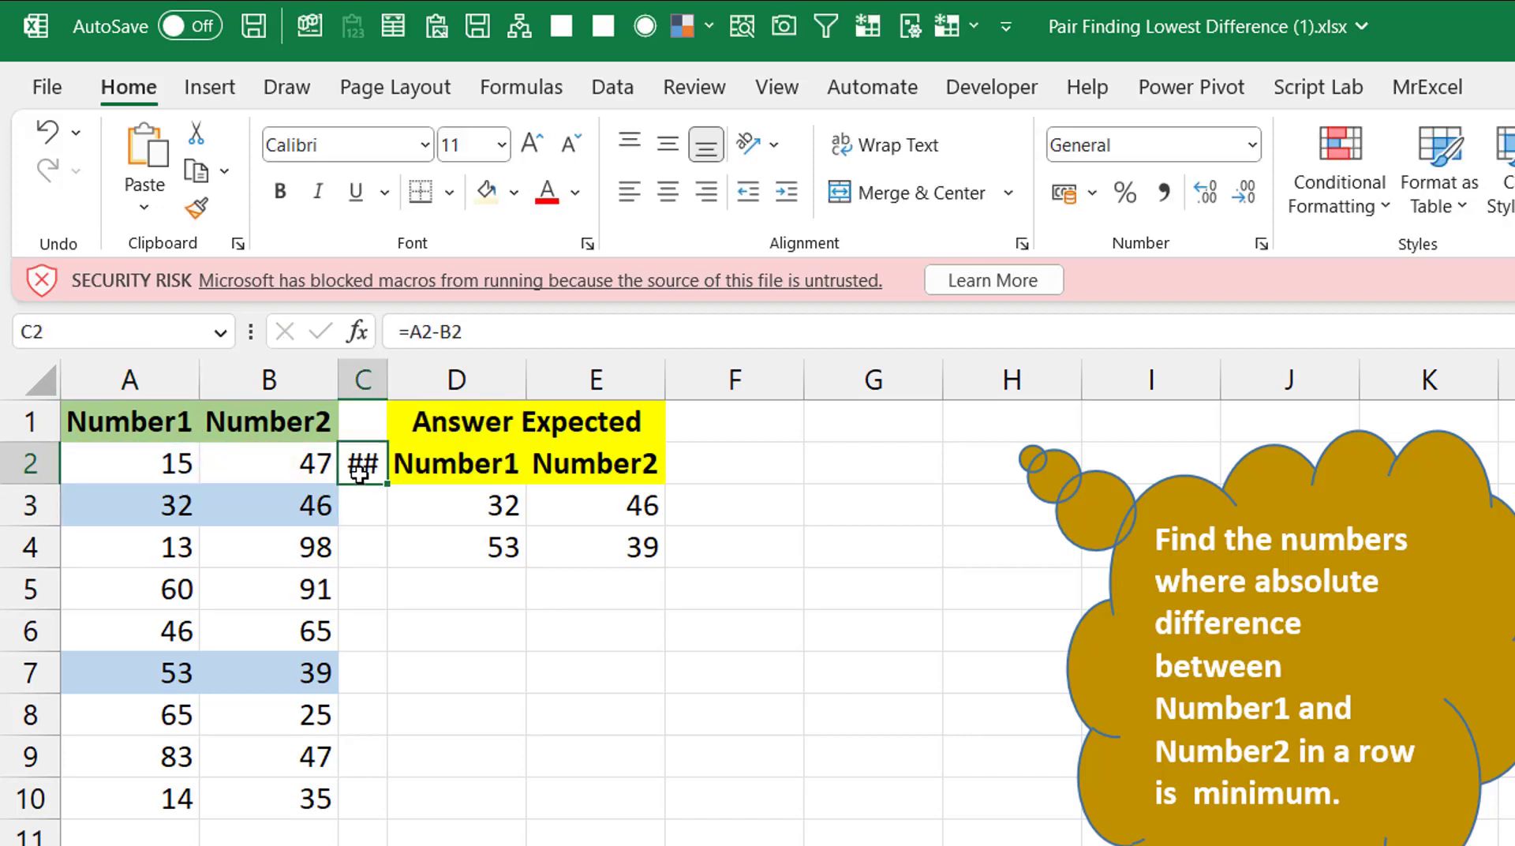
double_click(386, 382)
Change the C2 formula to =ABS(A2-B2) and fill it down to C10
click(406, 338)
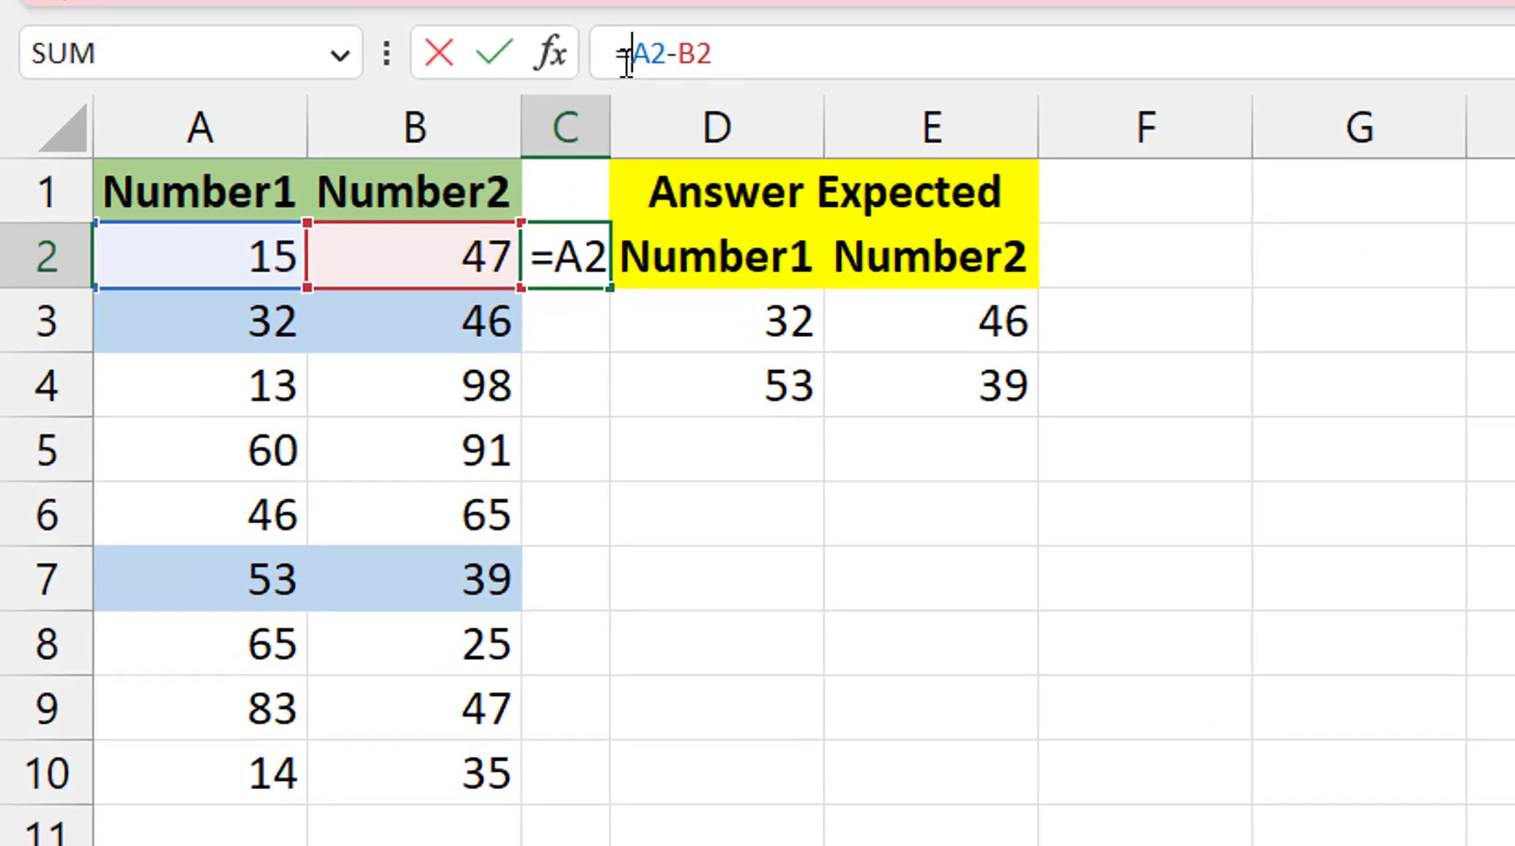
text(ABS()
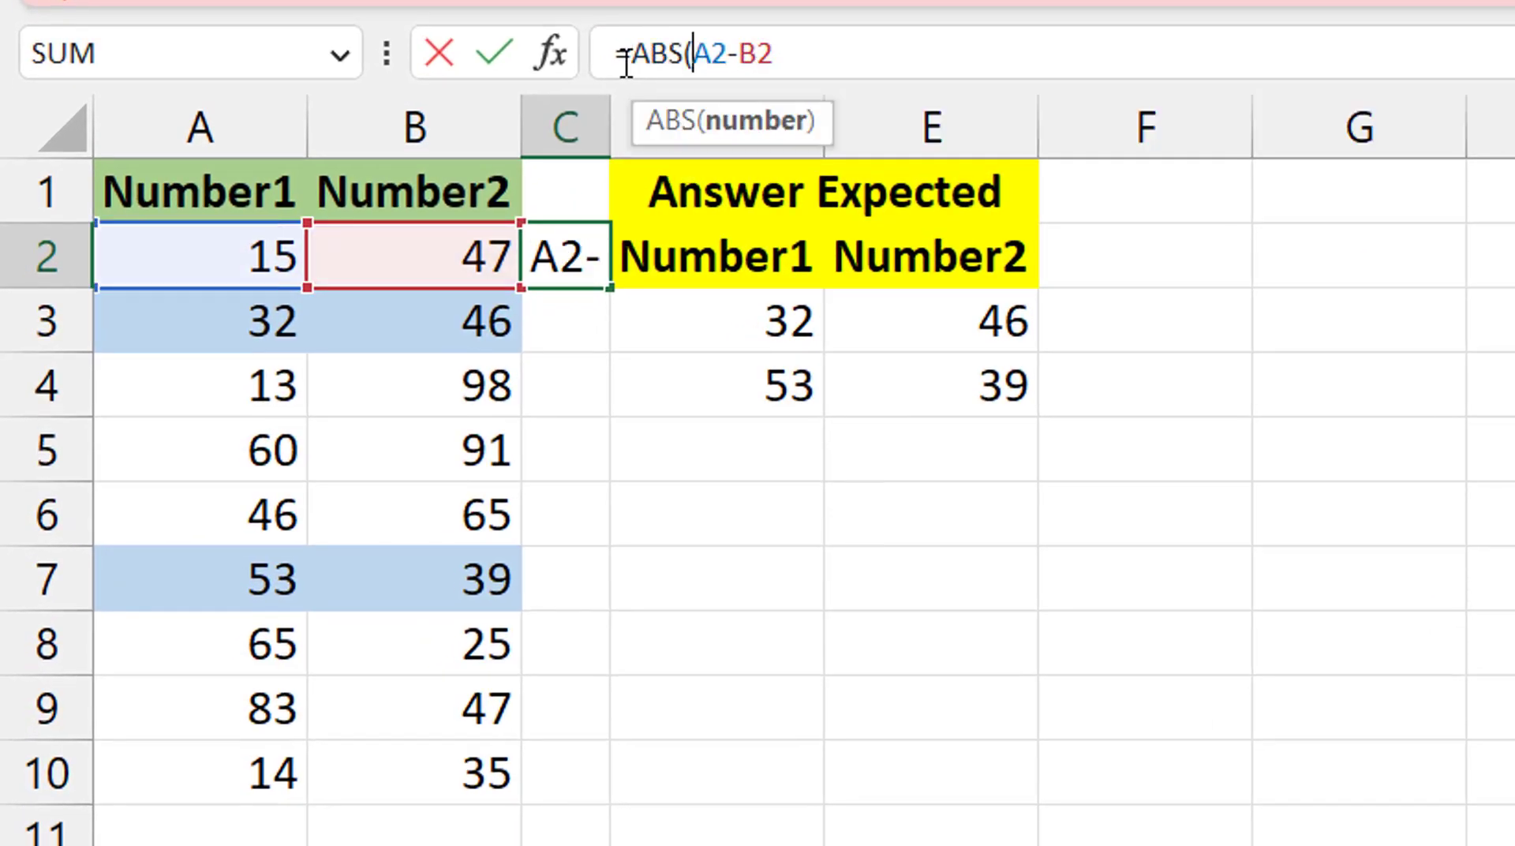
key(Right)
text())
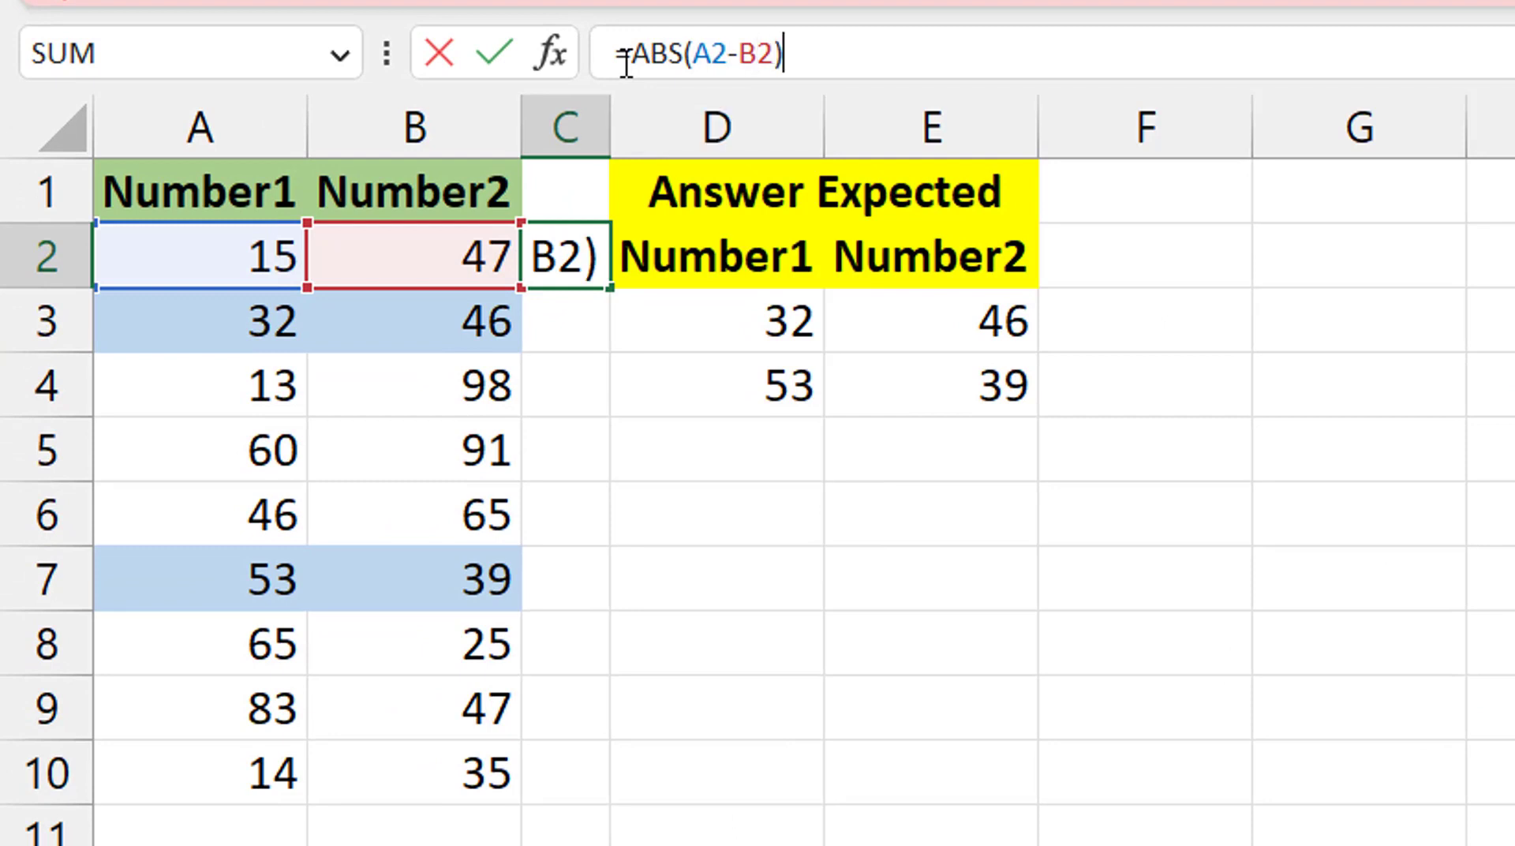
key(ctrl+Return)
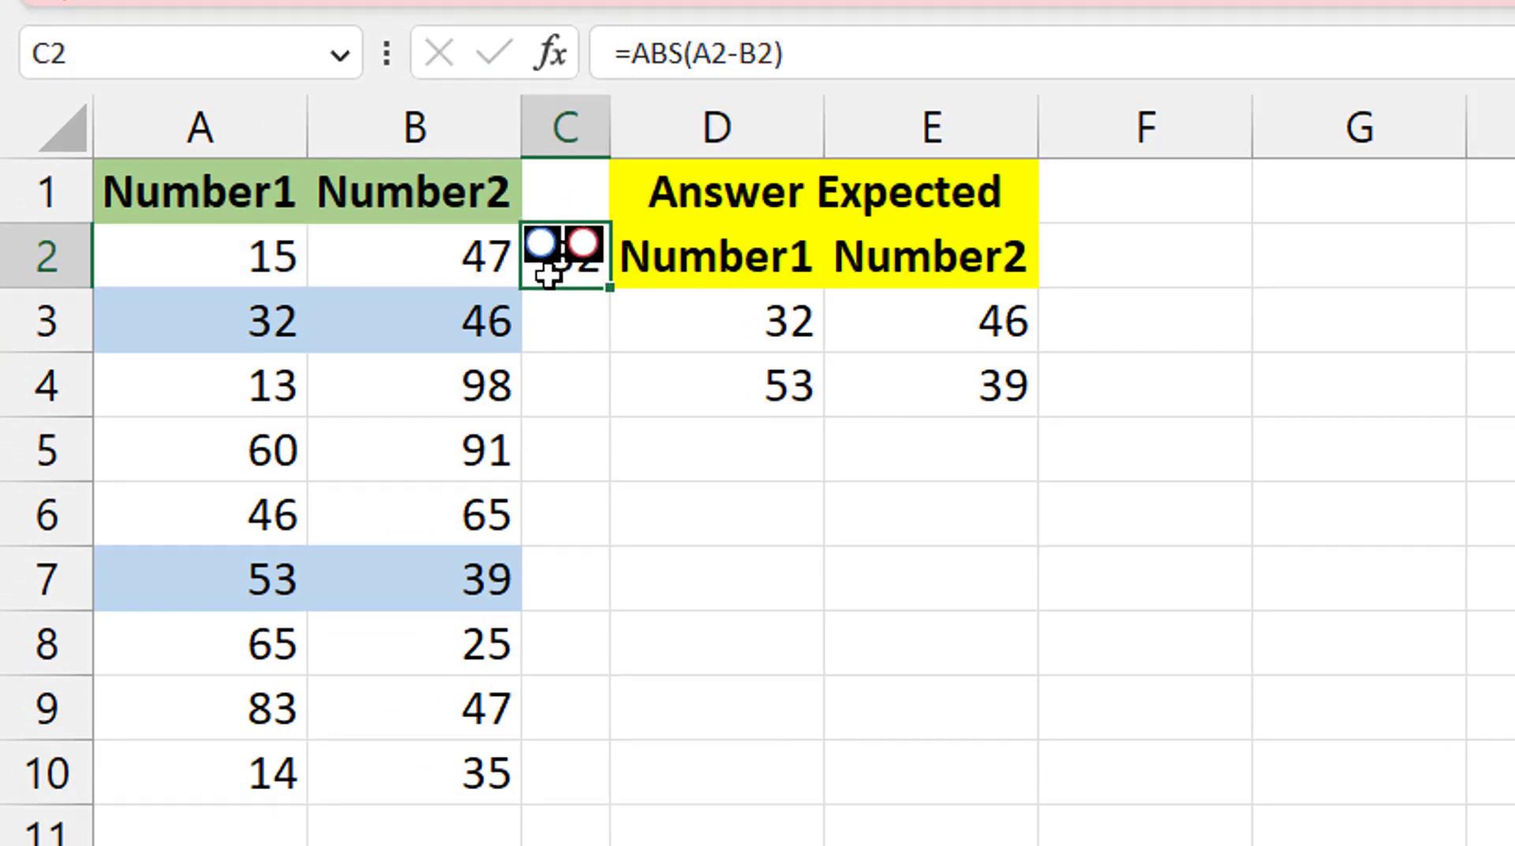
double_click(606, 291)
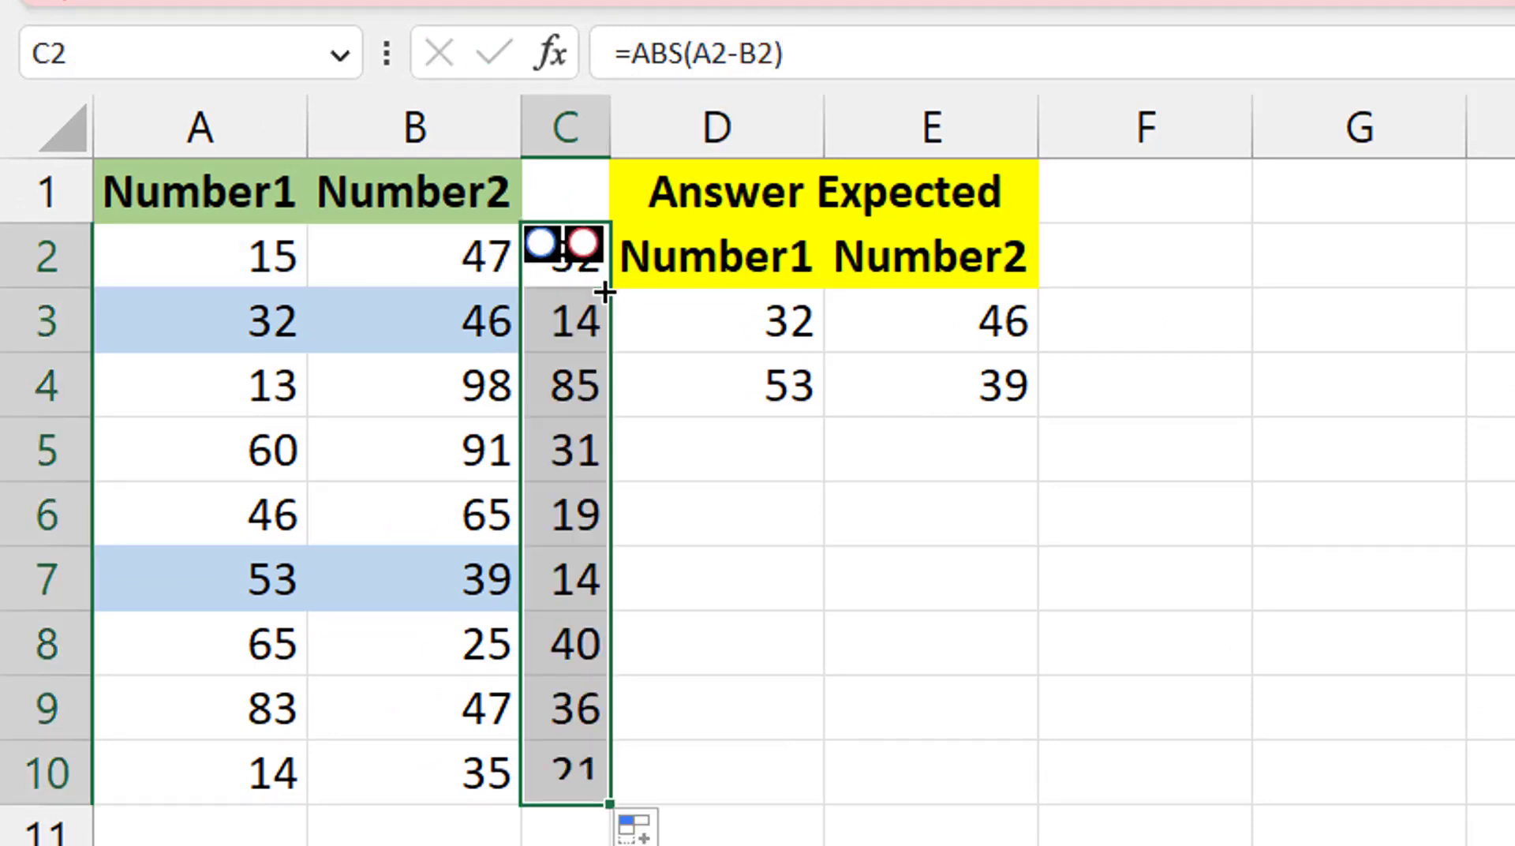
Inspect the differences in C3 and C7 along with their highlighted number pairs in A3:B3 and A7:B7
click(572, 320)
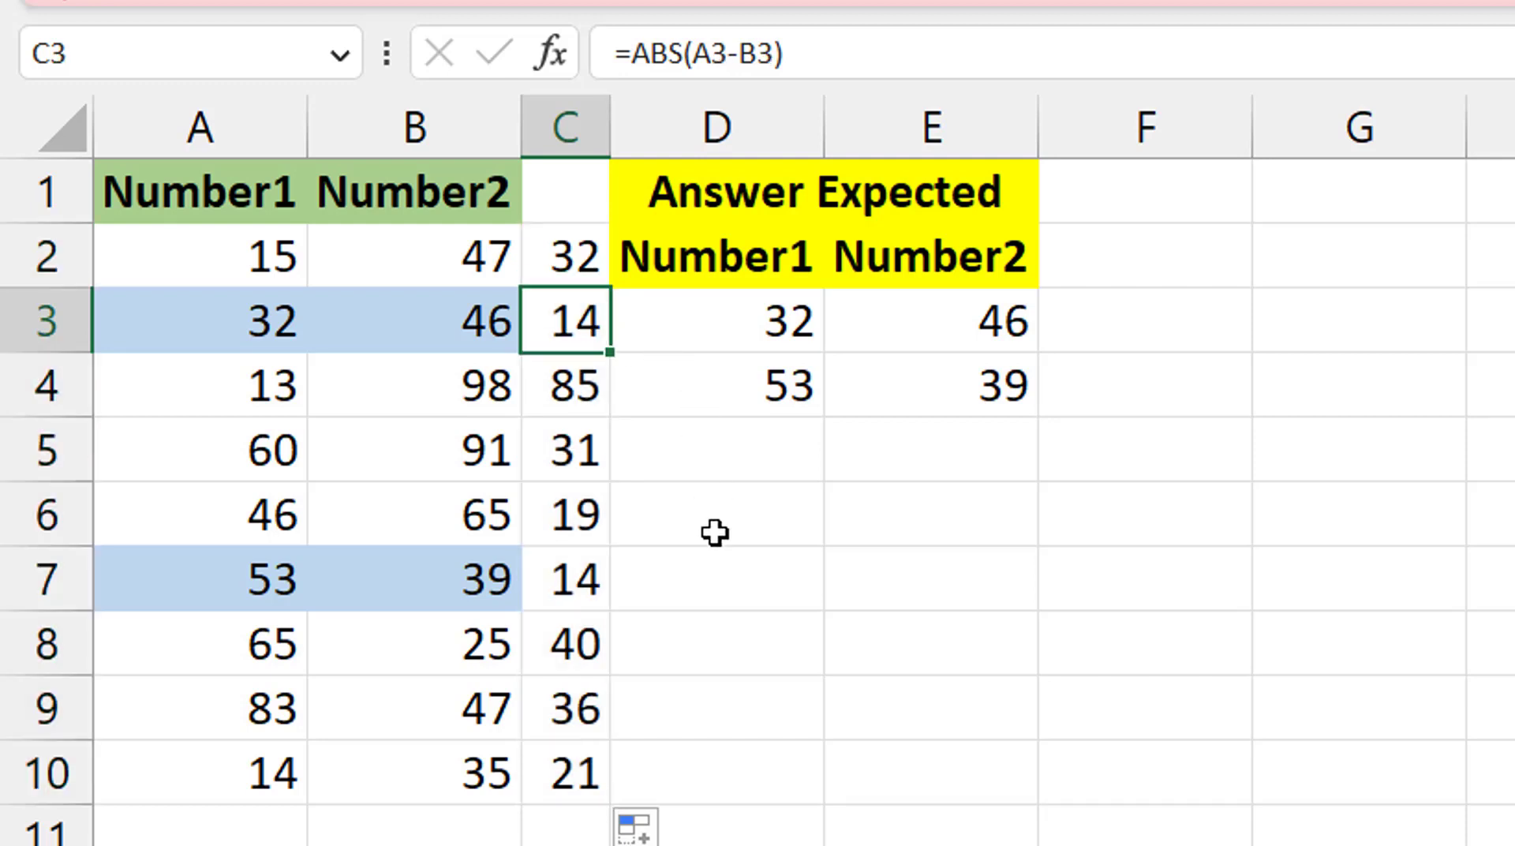
click(573, 576)
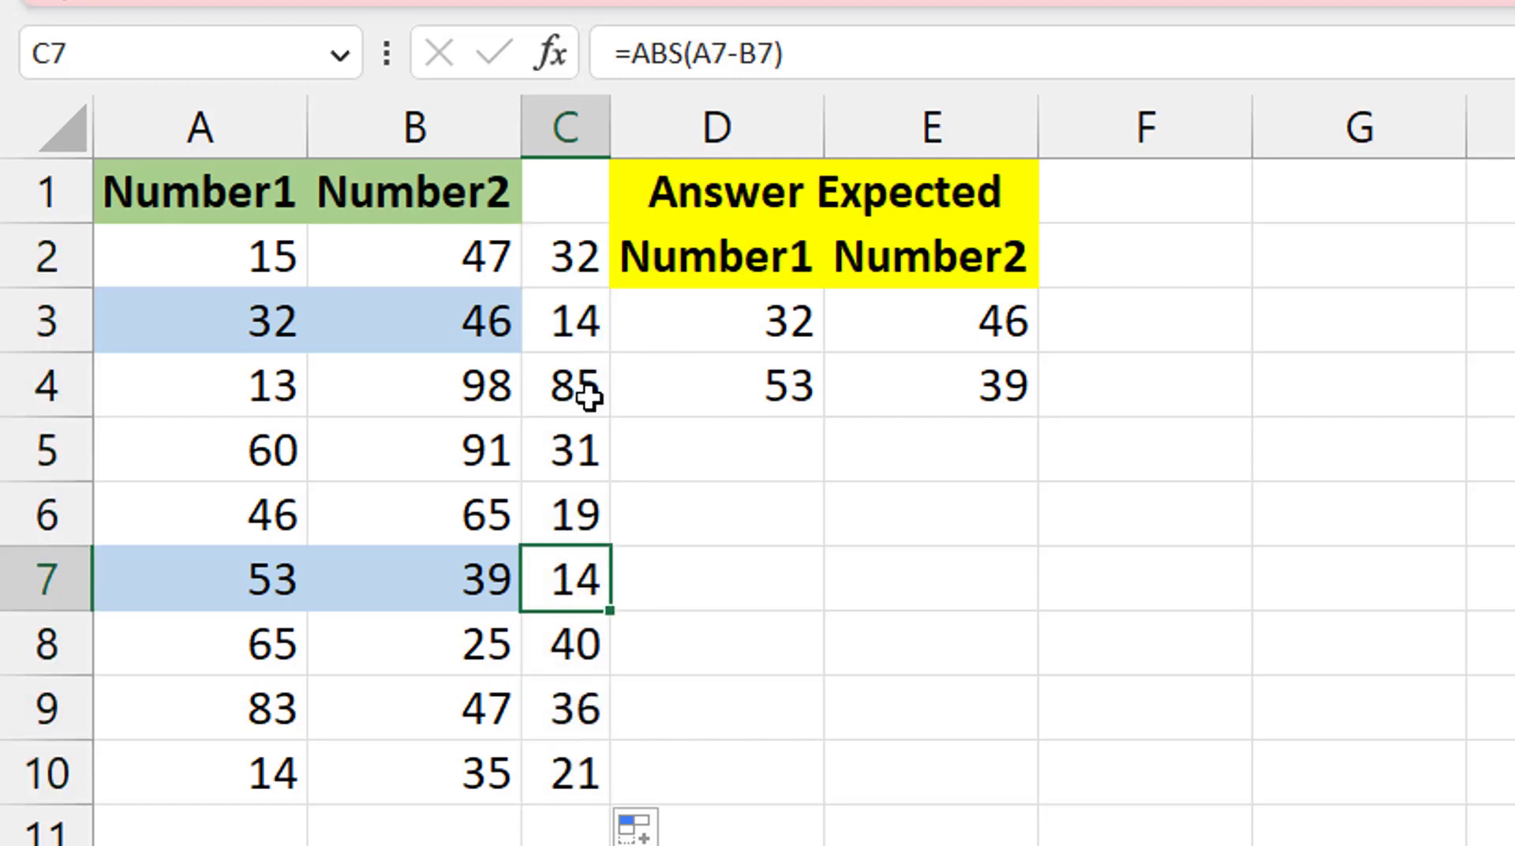
drag(227, 334, 396, 325)
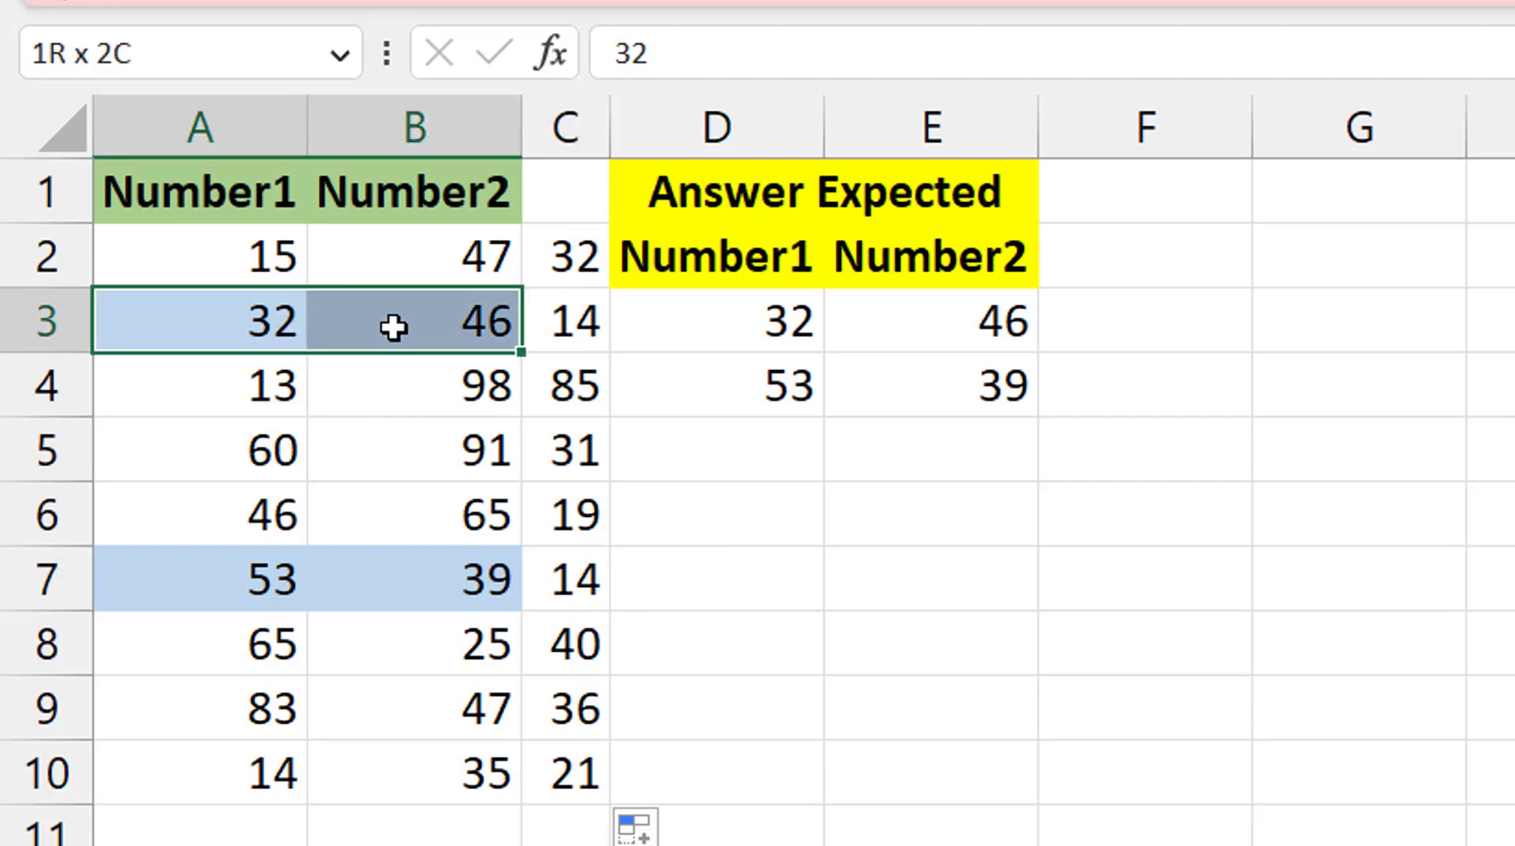
click(298, 566)
drag(297, 567, 355, 568)
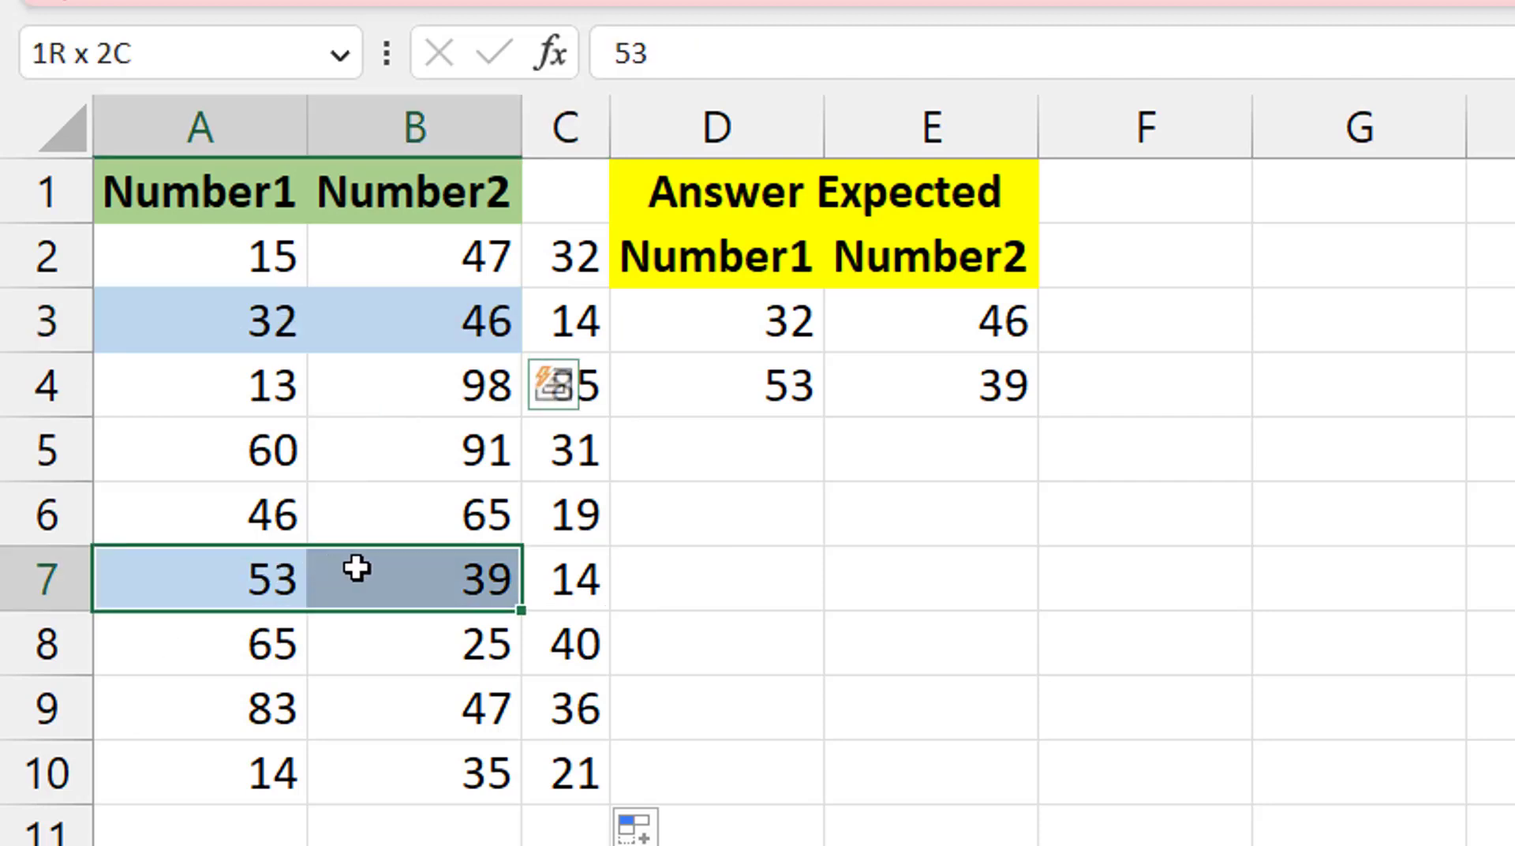
Clear the helper differences from C2:C10
click(580, 252)
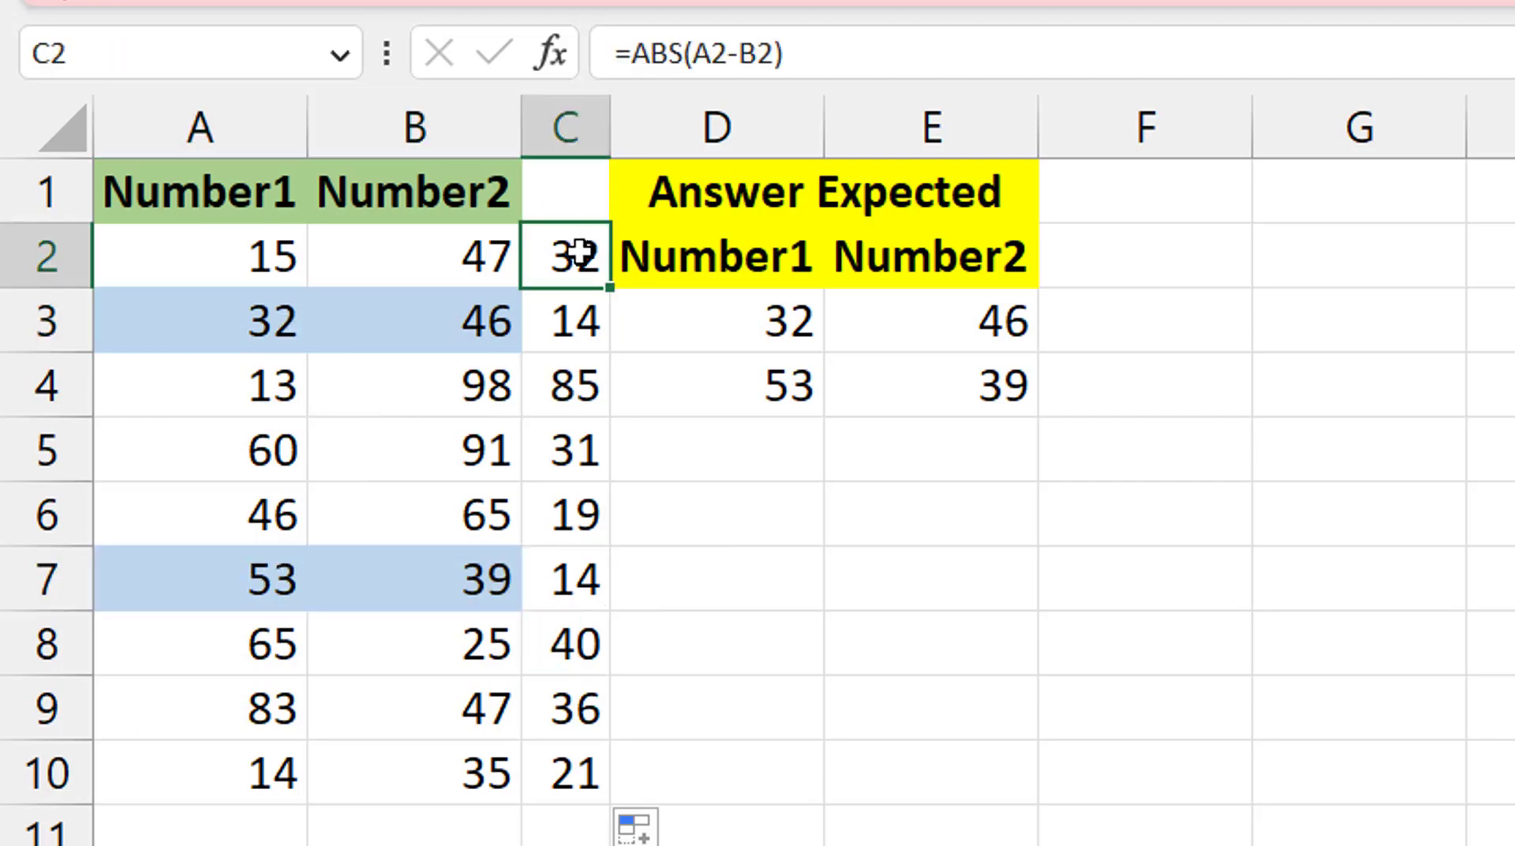
key(ctrl+shift+Down)
key(Delete)
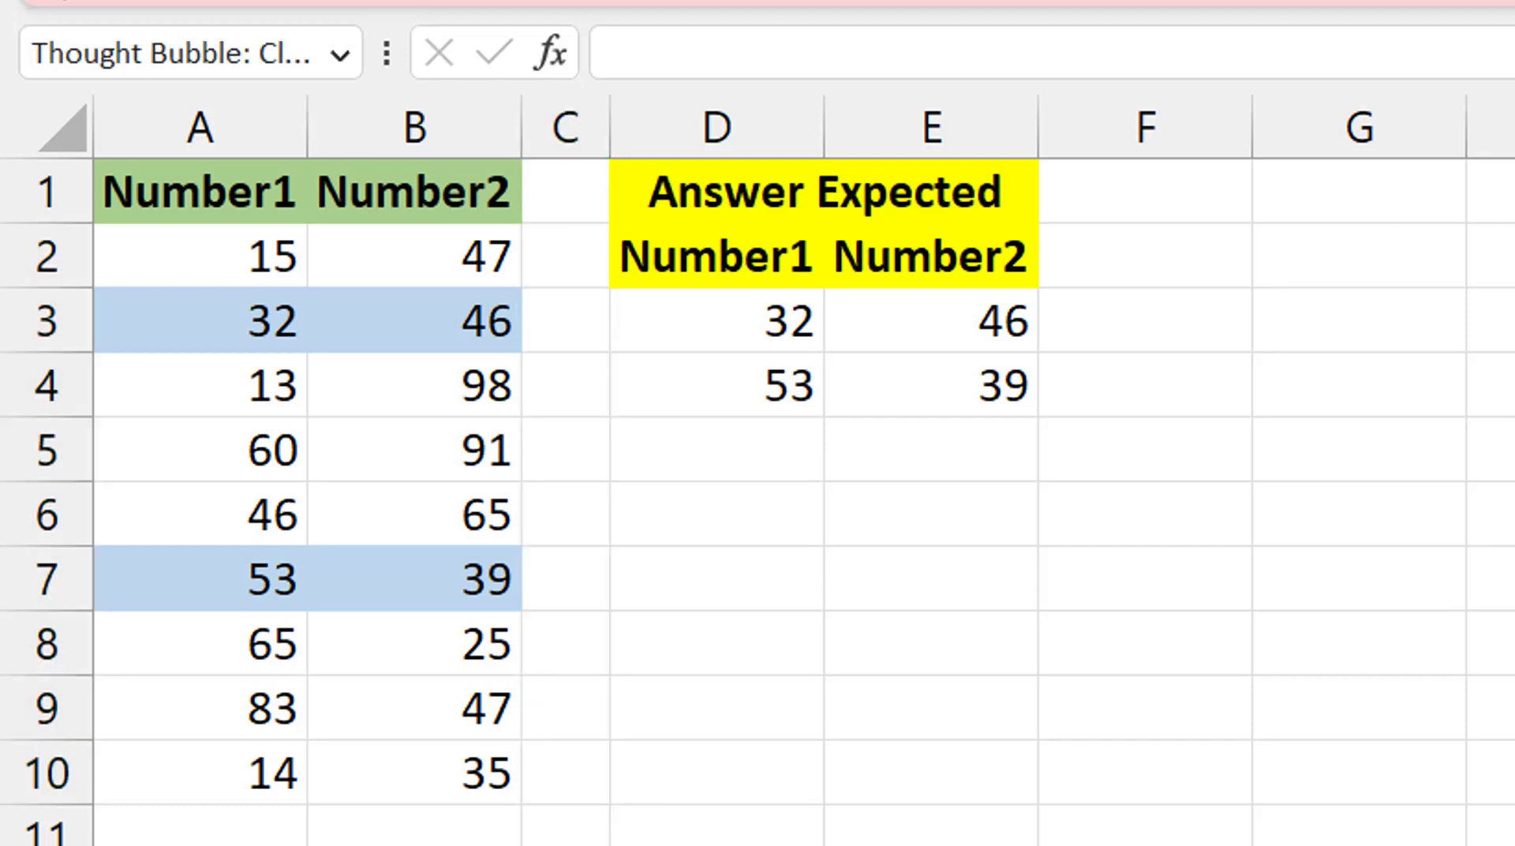
In F3, build the array subtraction =A2:A10-B2:B10 from the Number1 and Number2 ranges
click(1139, 320)
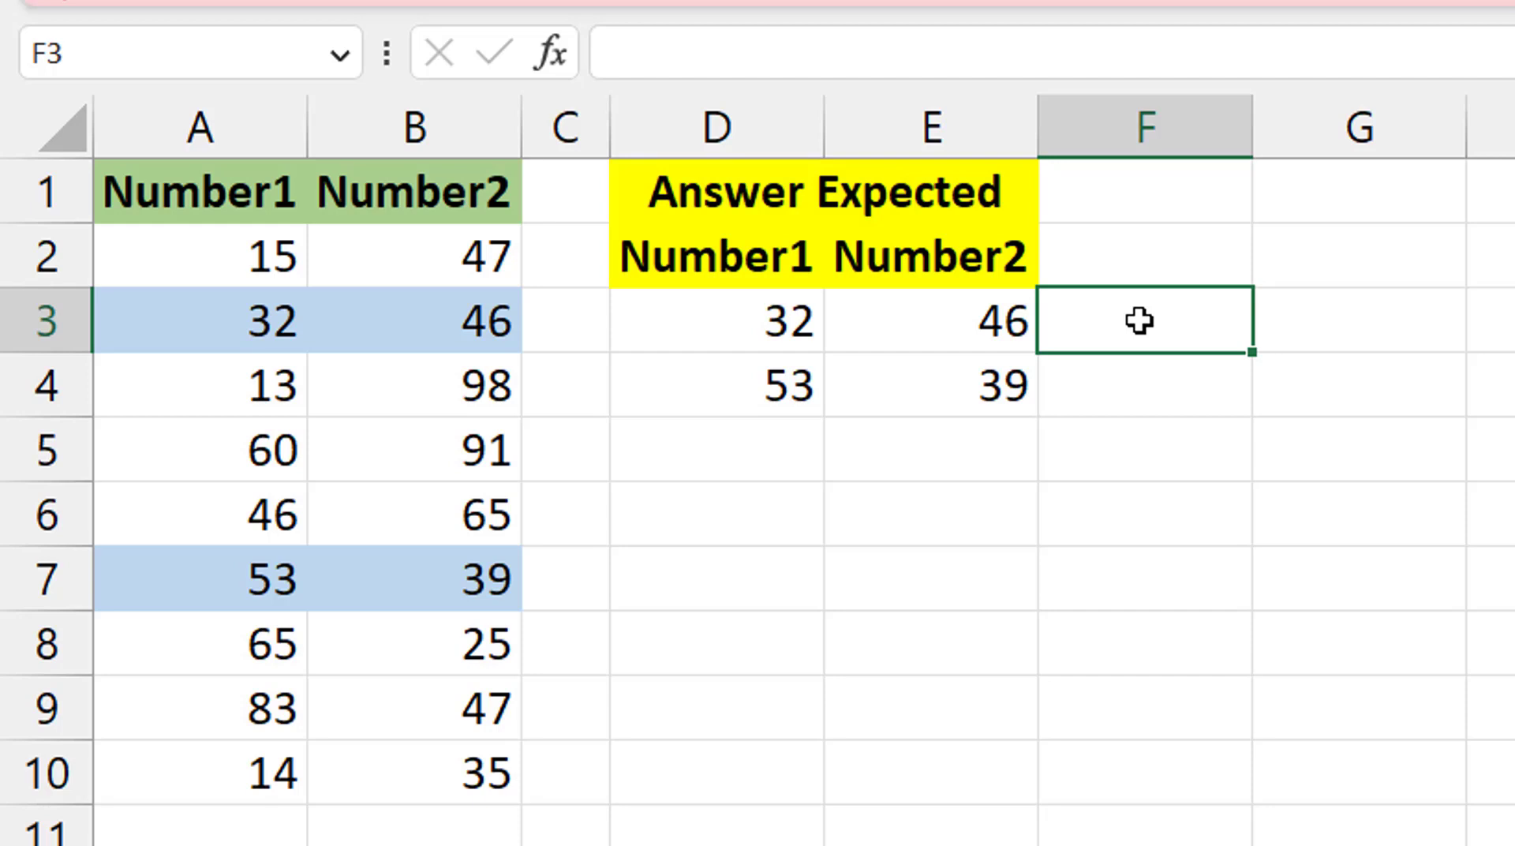
text(=)
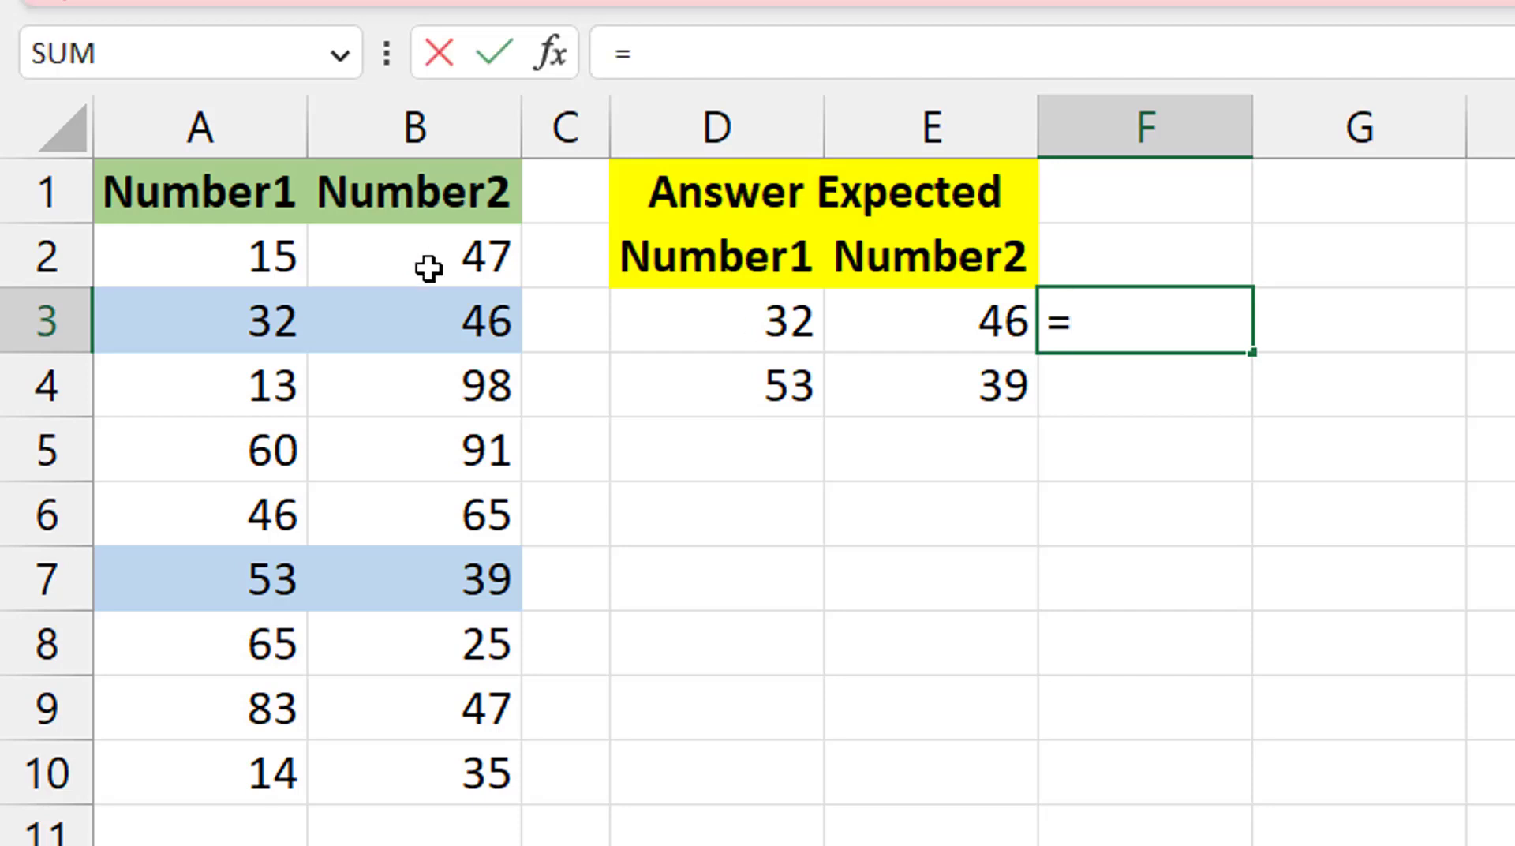
click(263, 259)
key(ctrl+shift+Down)
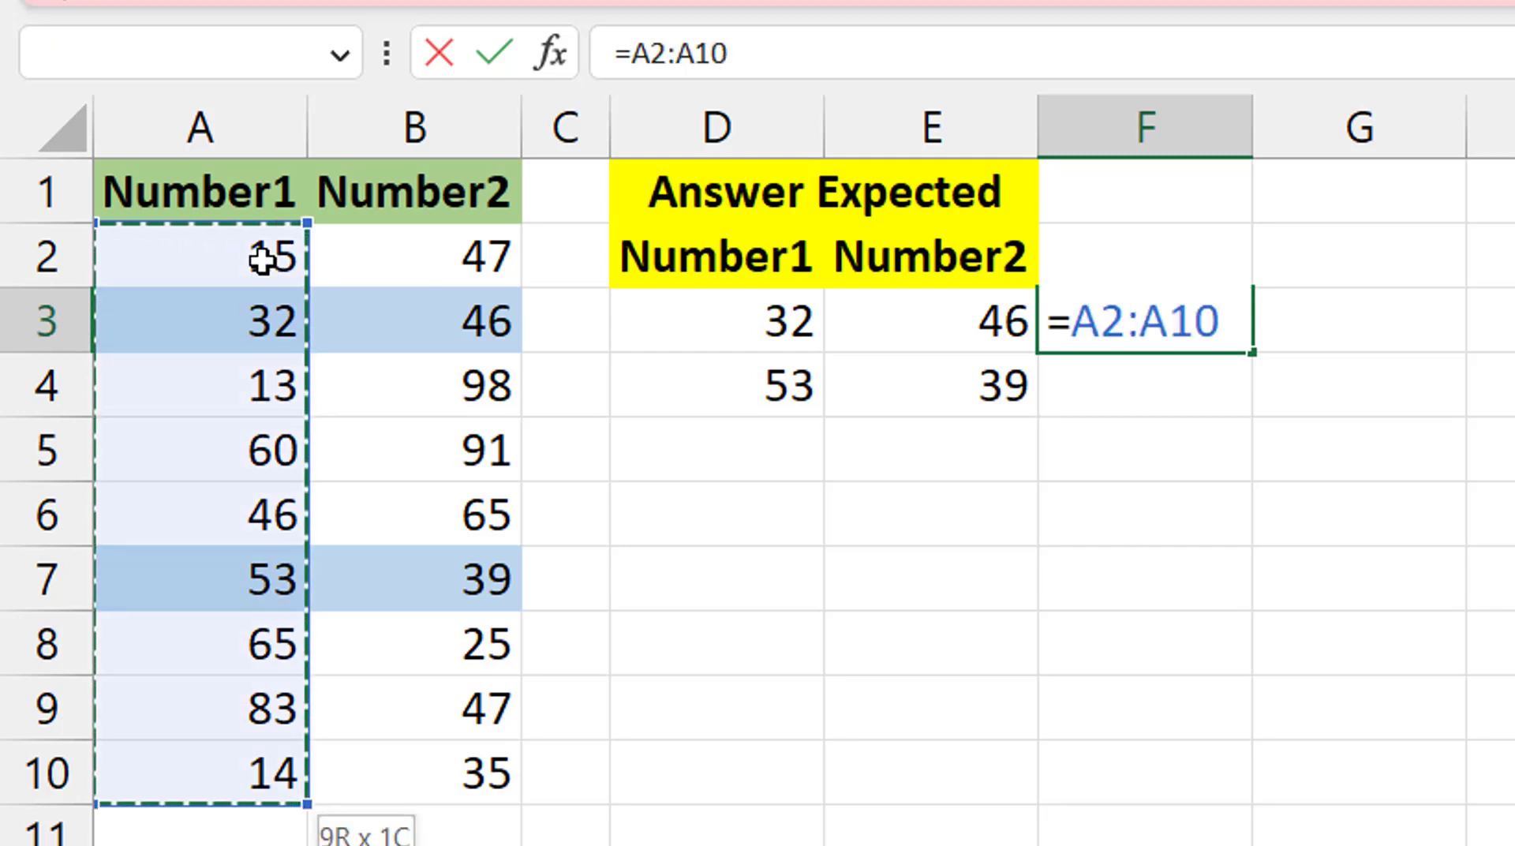
text(-)
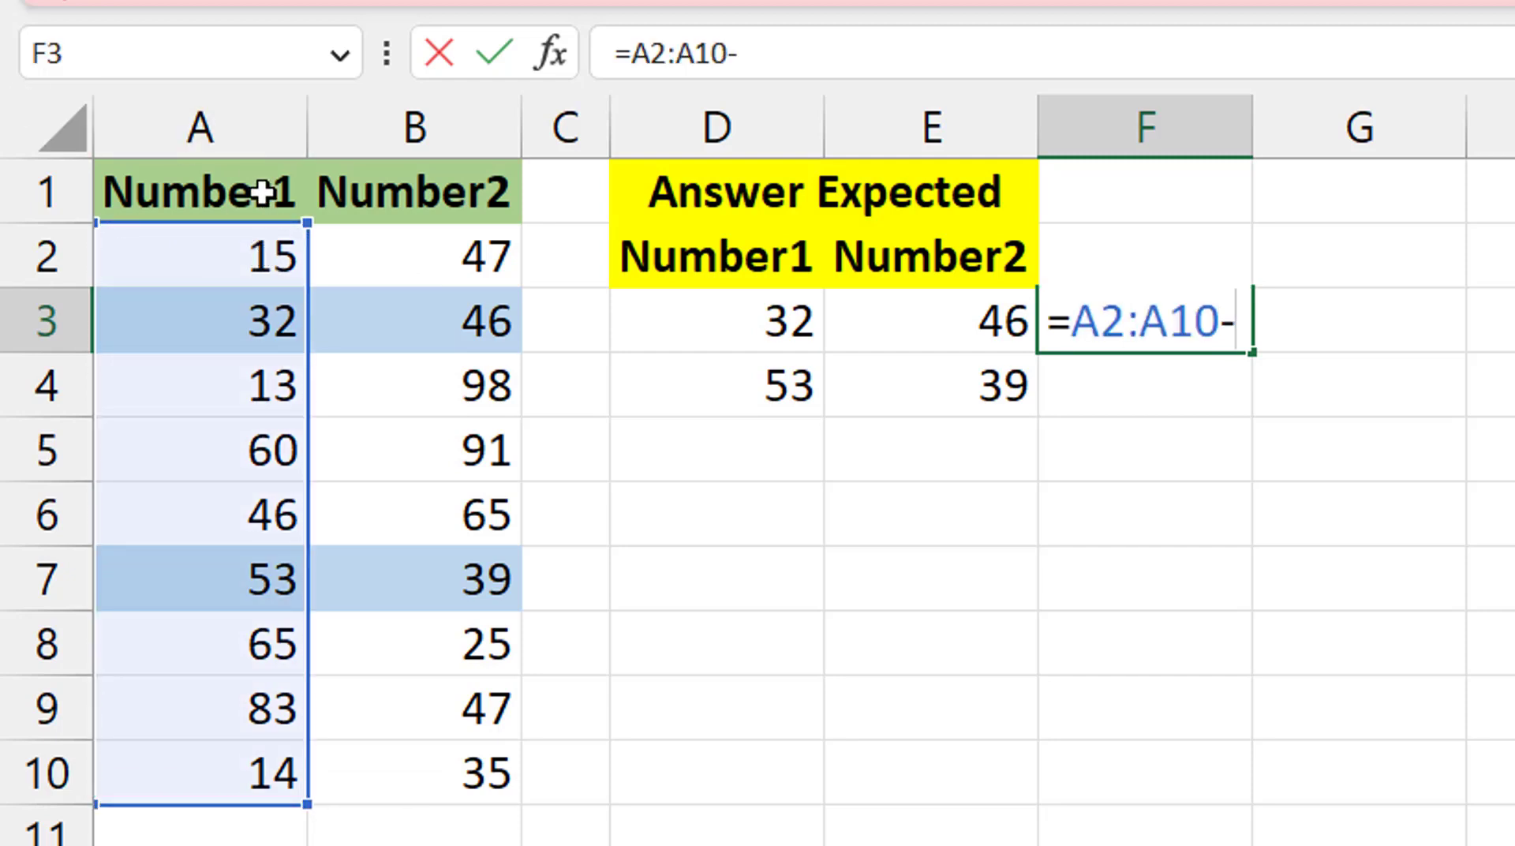
click(436, 251)
key(ctrl+shift+Down)
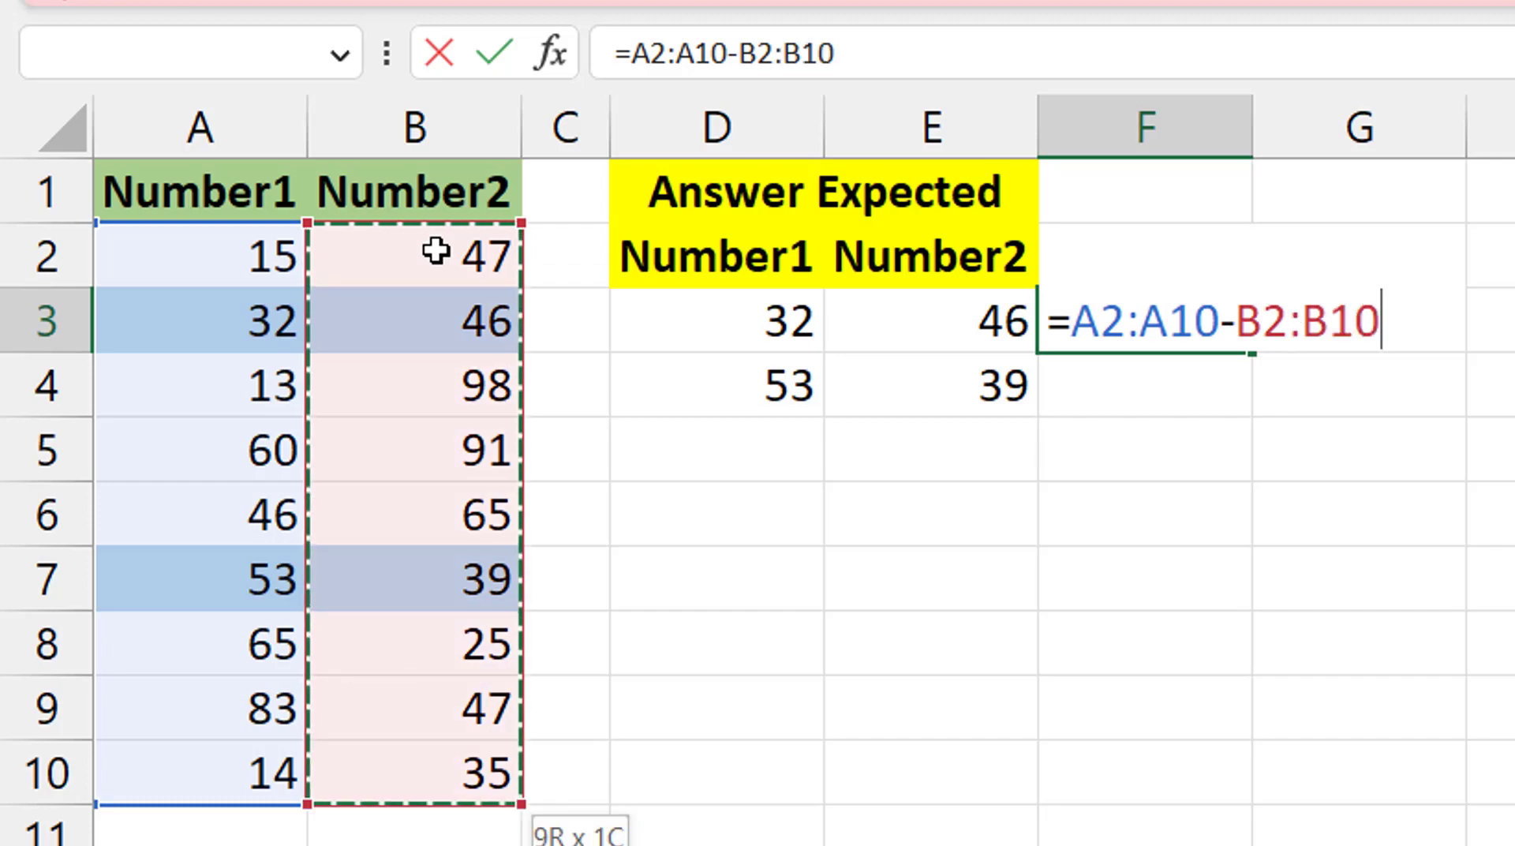
Wrap the F3 subtraction in ABS and commit it as =ABS(A2:A10-B2:B10)
click(632, 59)
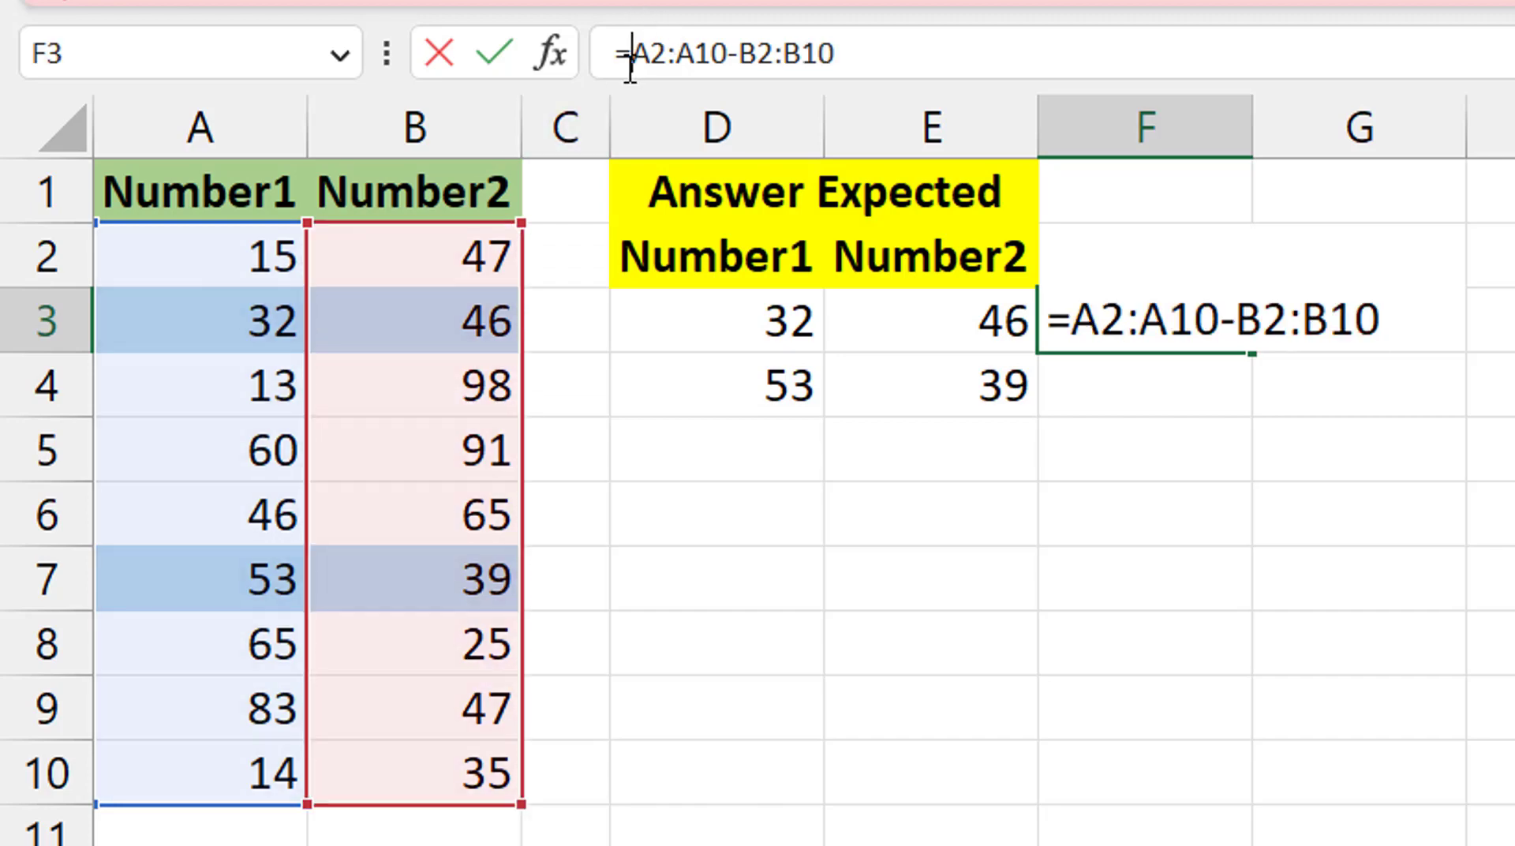
text(abs)
key(Tab)
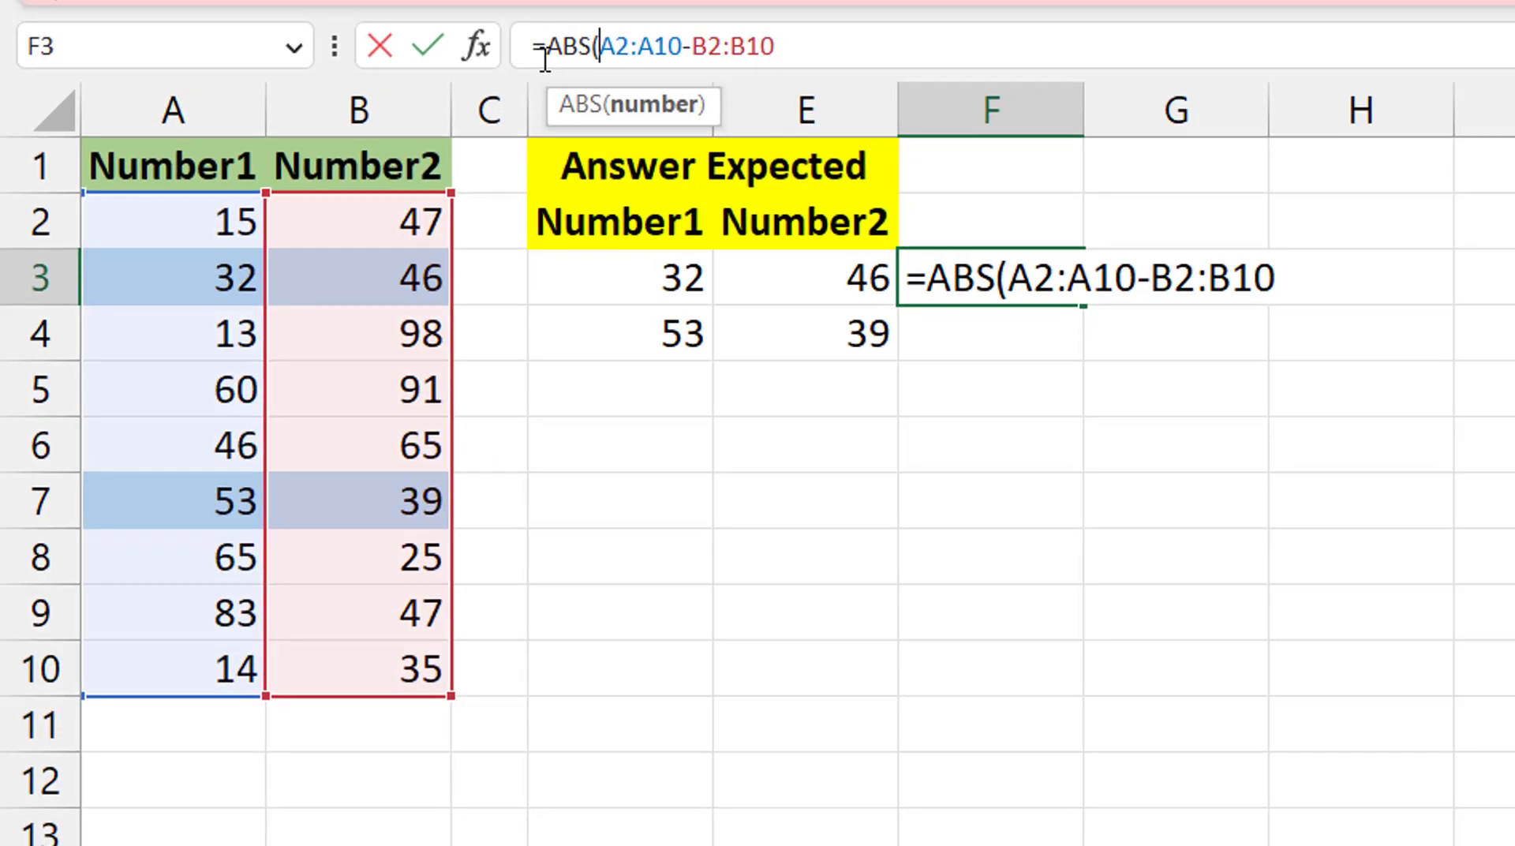
text())
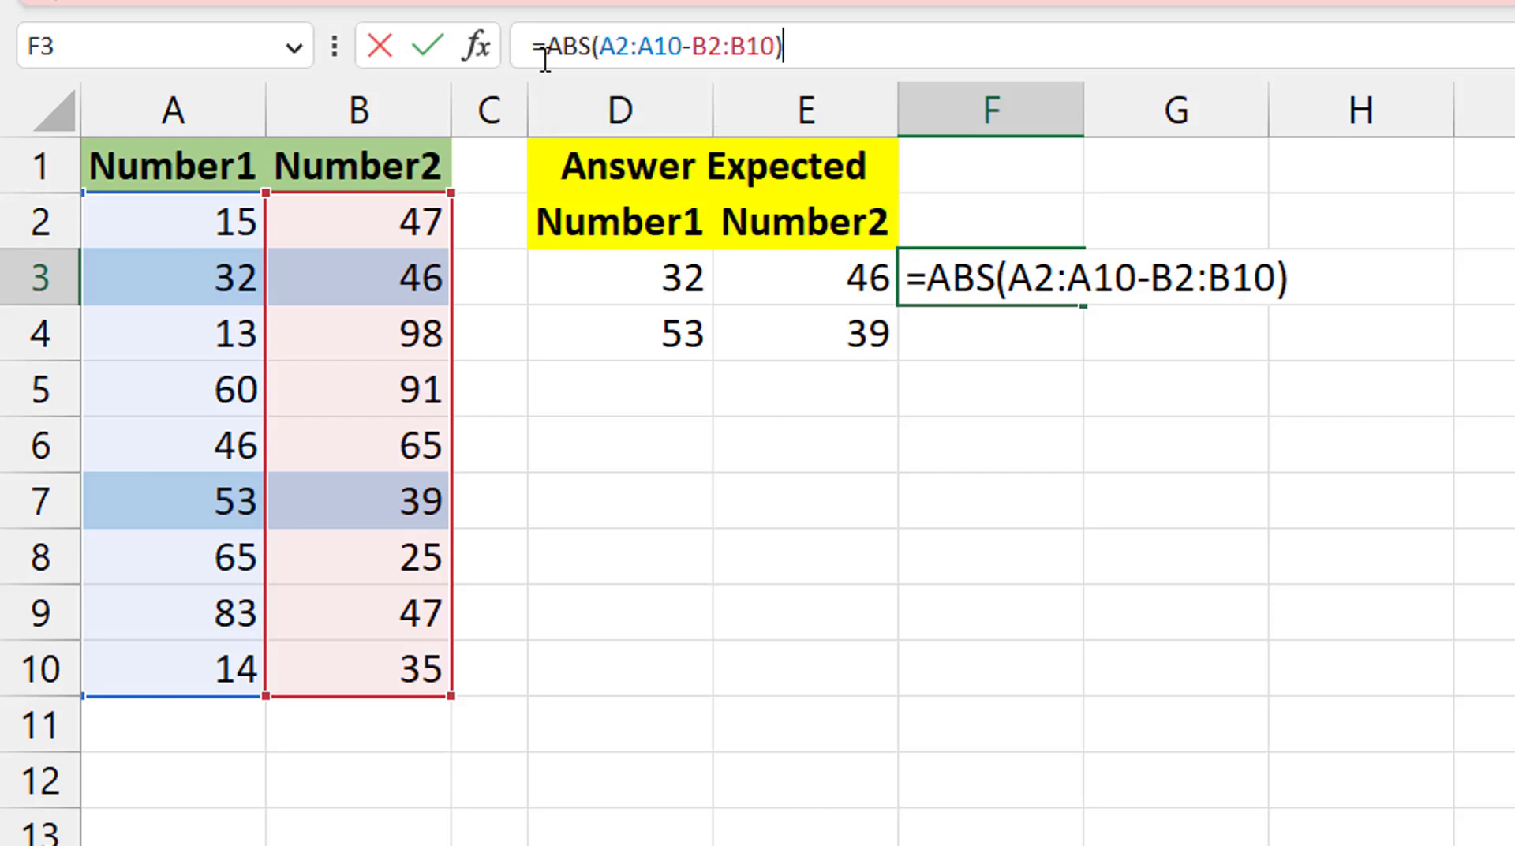
key(Return)
key(Up)
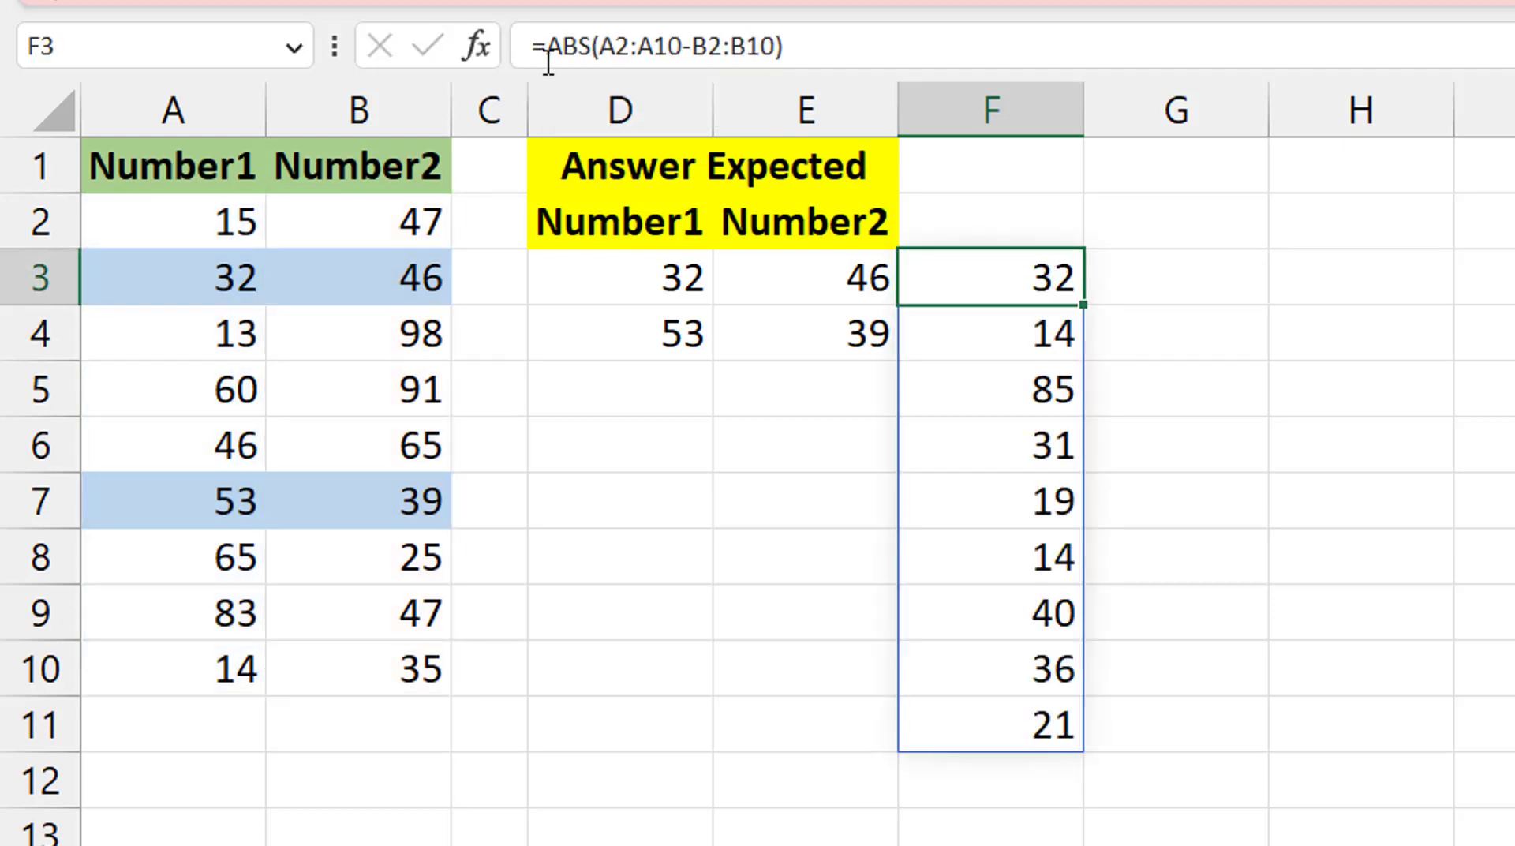
Wrap the F3 formula in LET, assigning ABS(A2:A10-B2:B10) to the name a
click(547, 63)
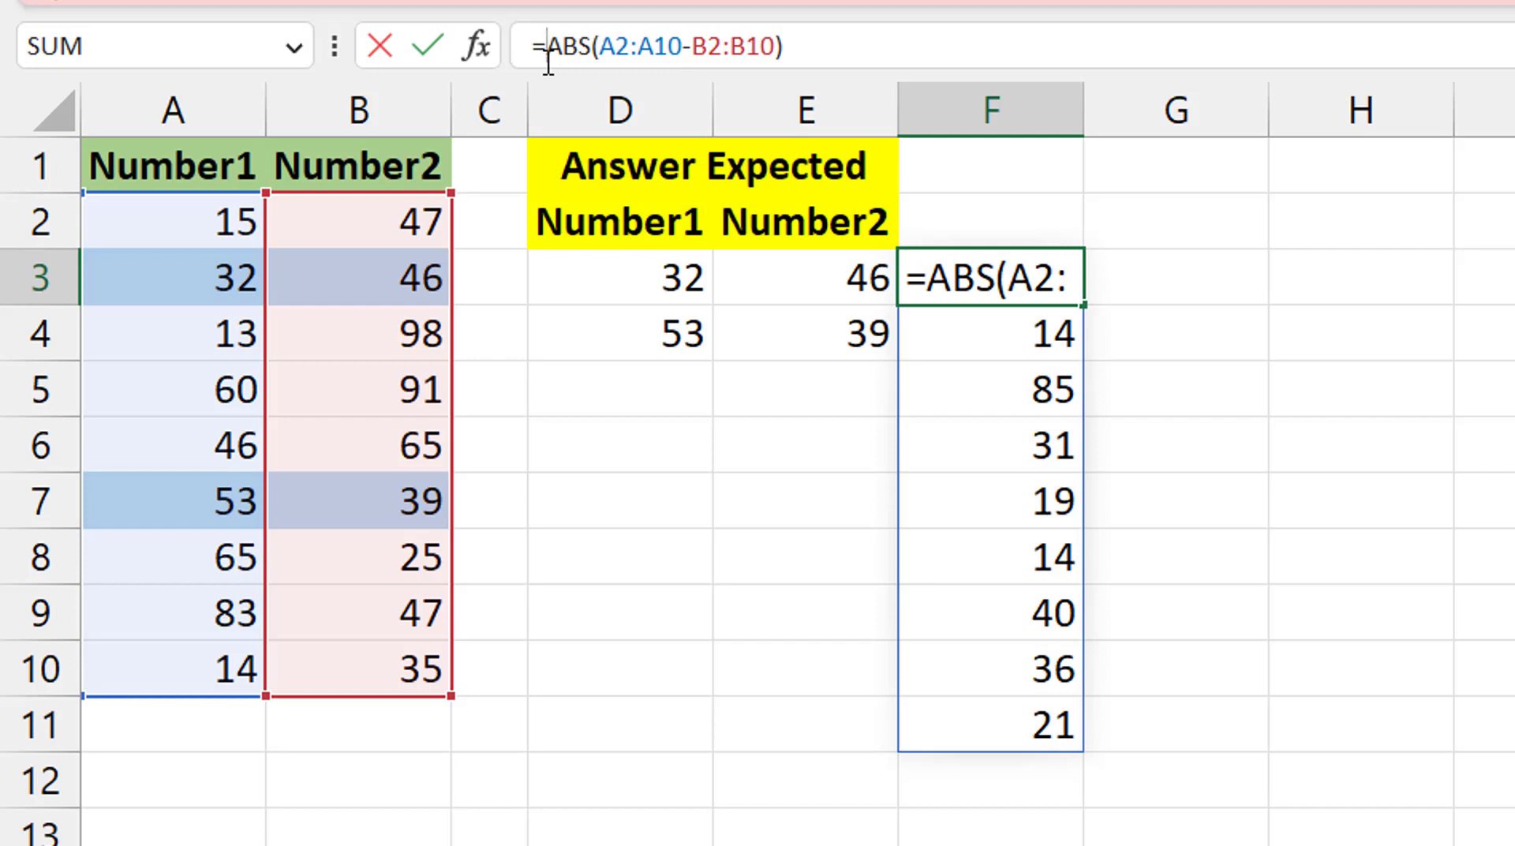
text(Let)
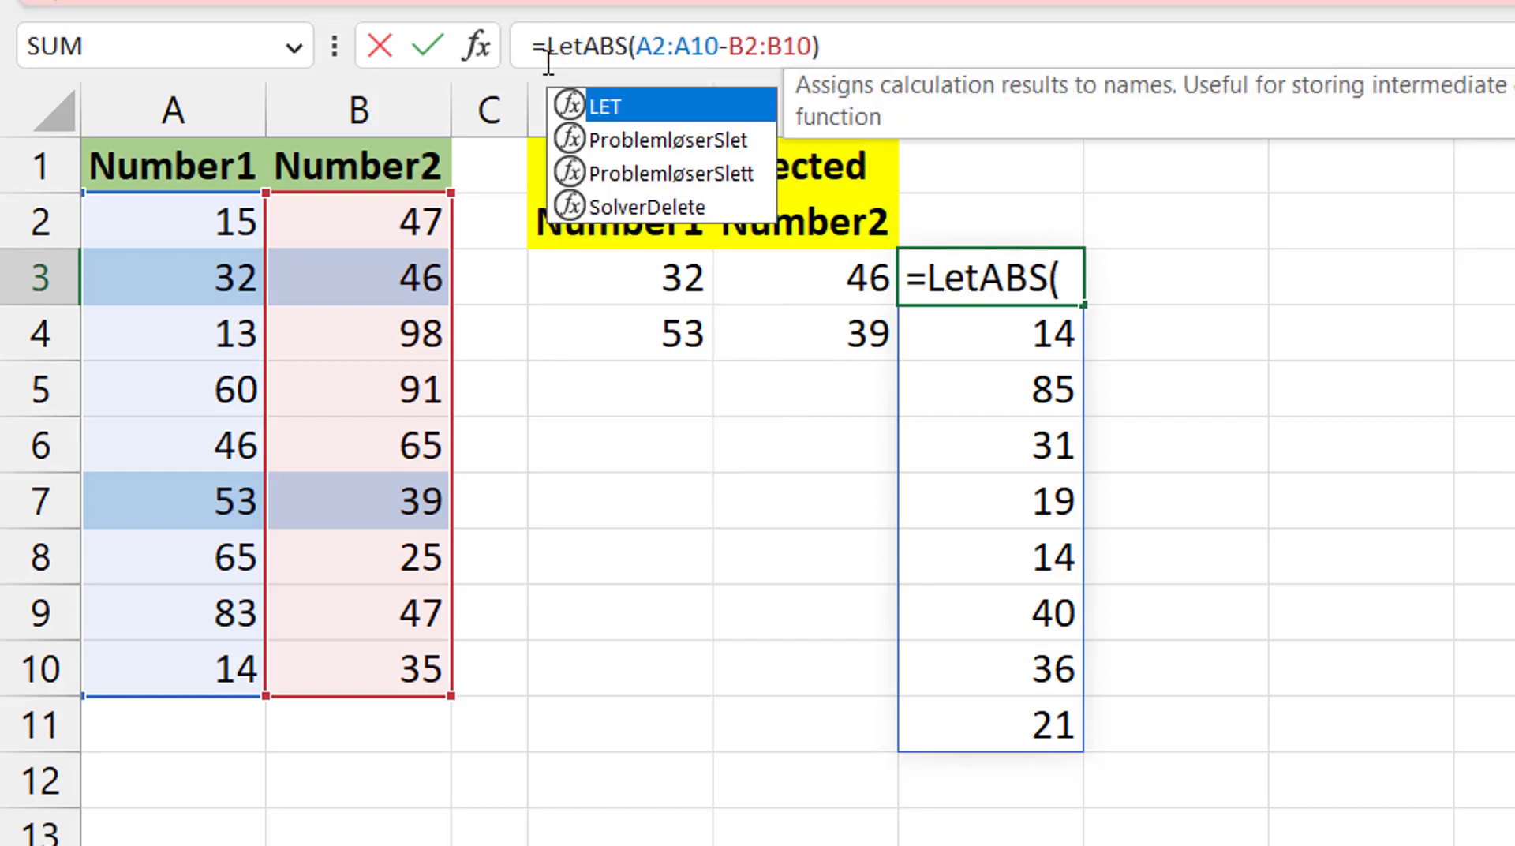
key(Tab)
text(a,)
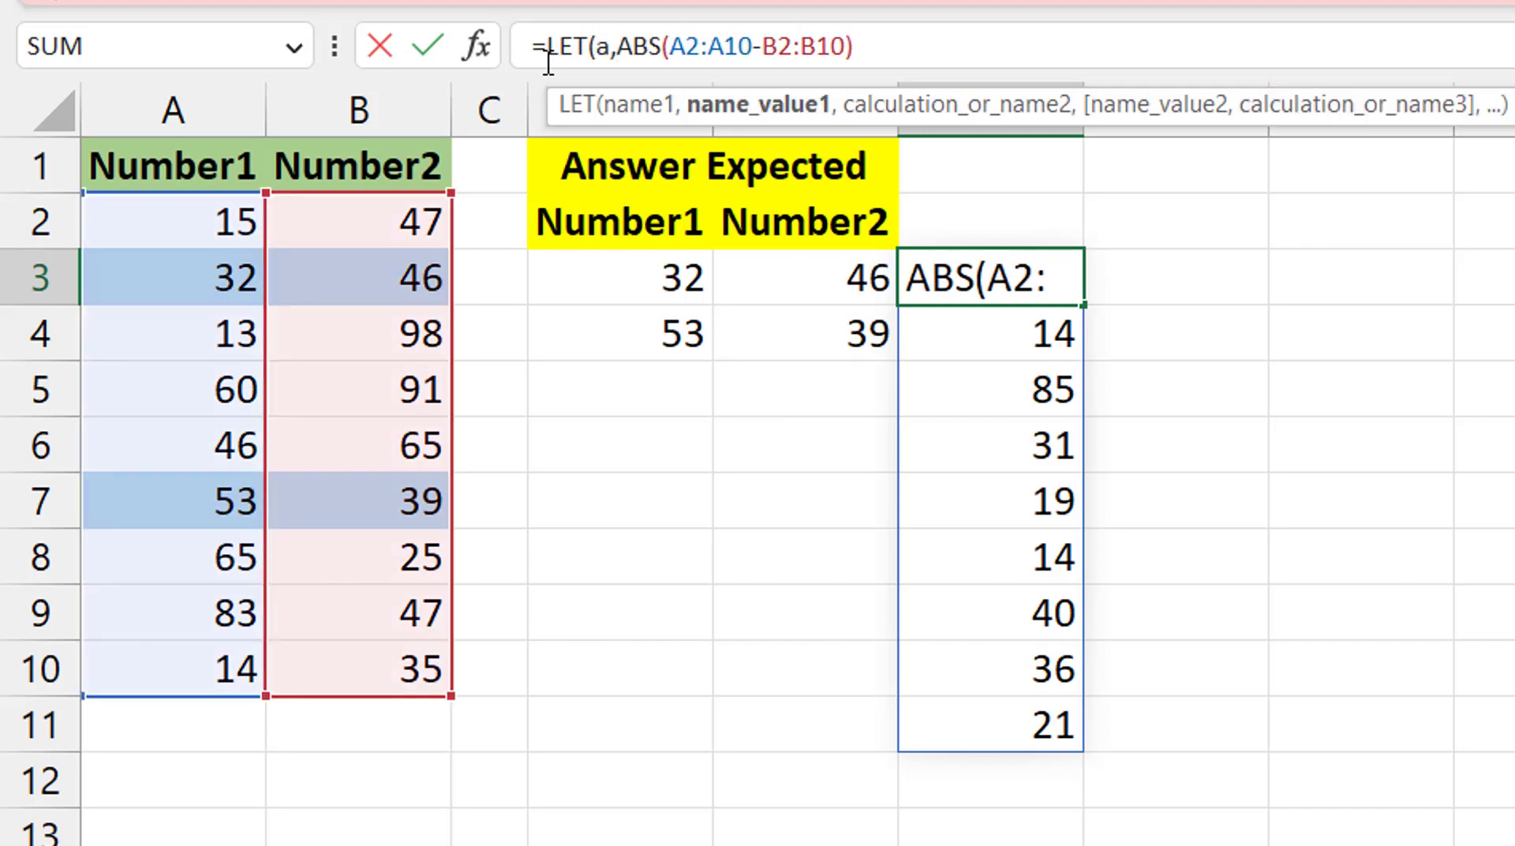
click(996, 63)
text(,)
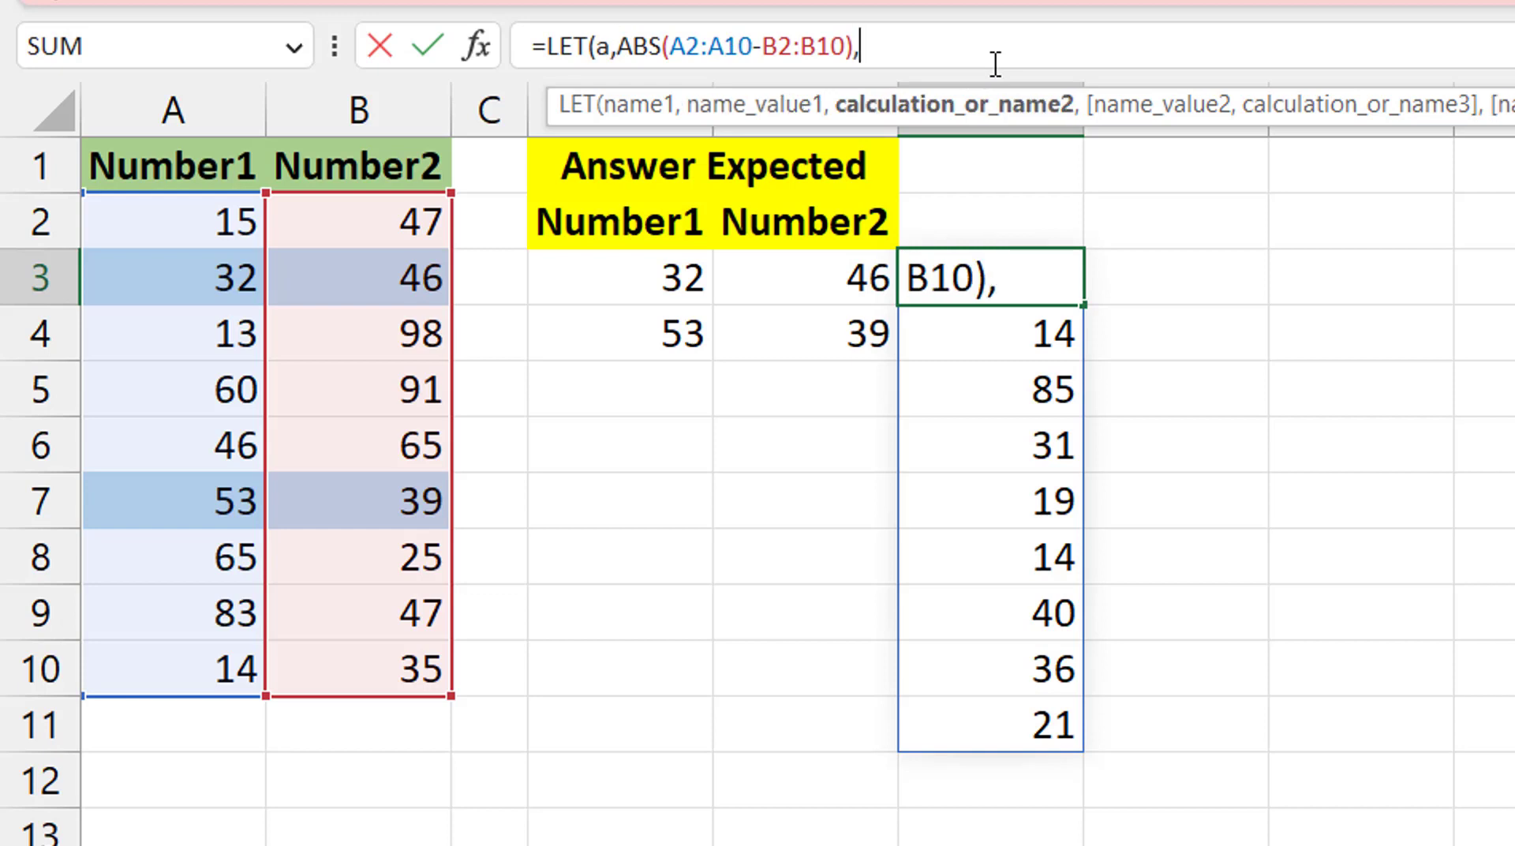
Add a=MIN(a) as the LET calculation in F3 and commit =LET(a,ABS(A2:A10-B2:B10),a=MIN(a))
text(a)
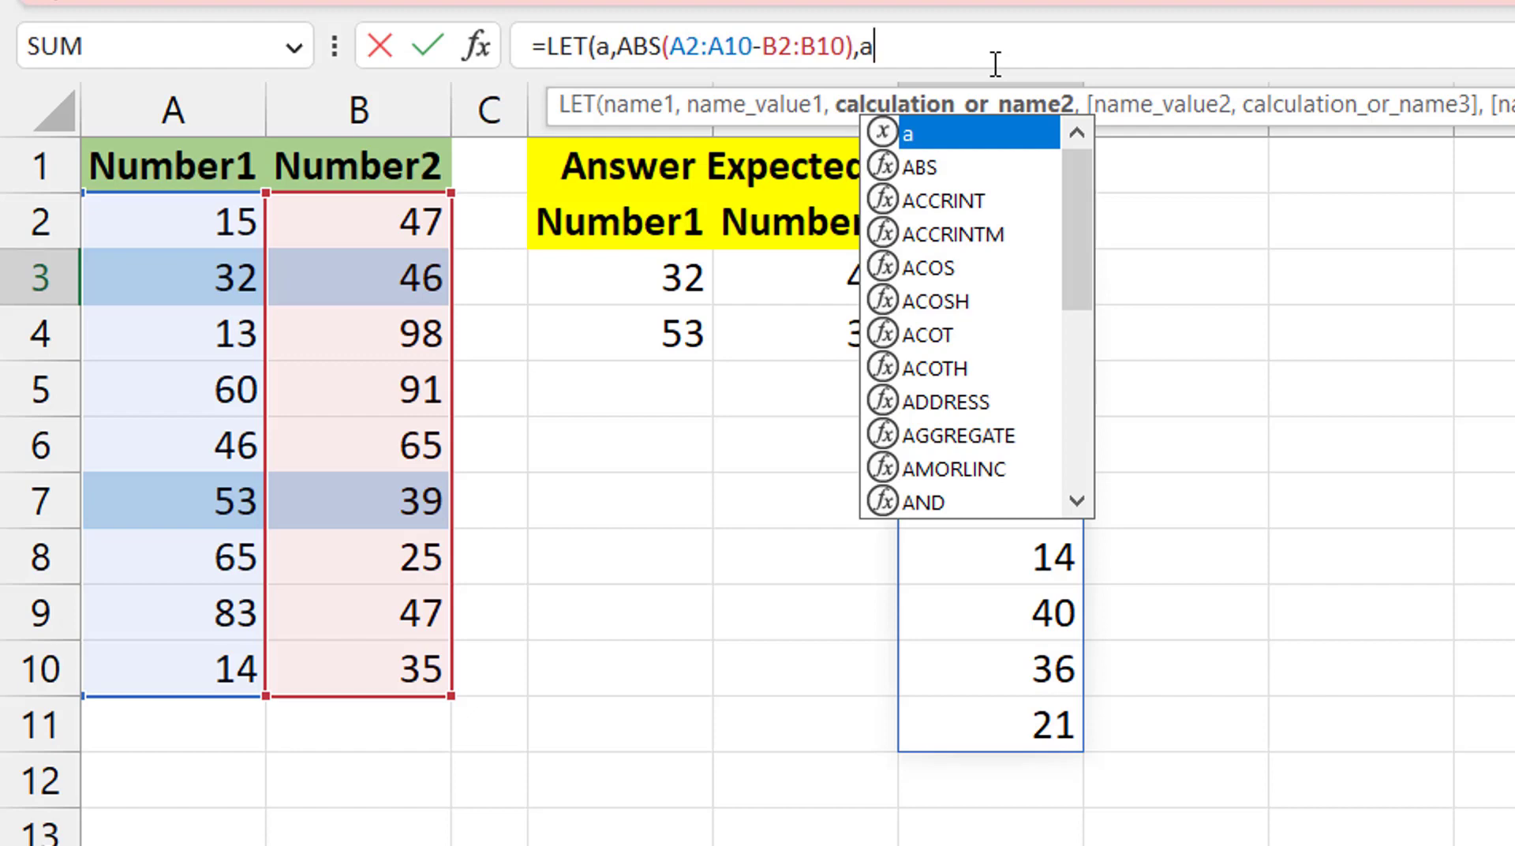
text(=min)
key(Tab)
text(a)
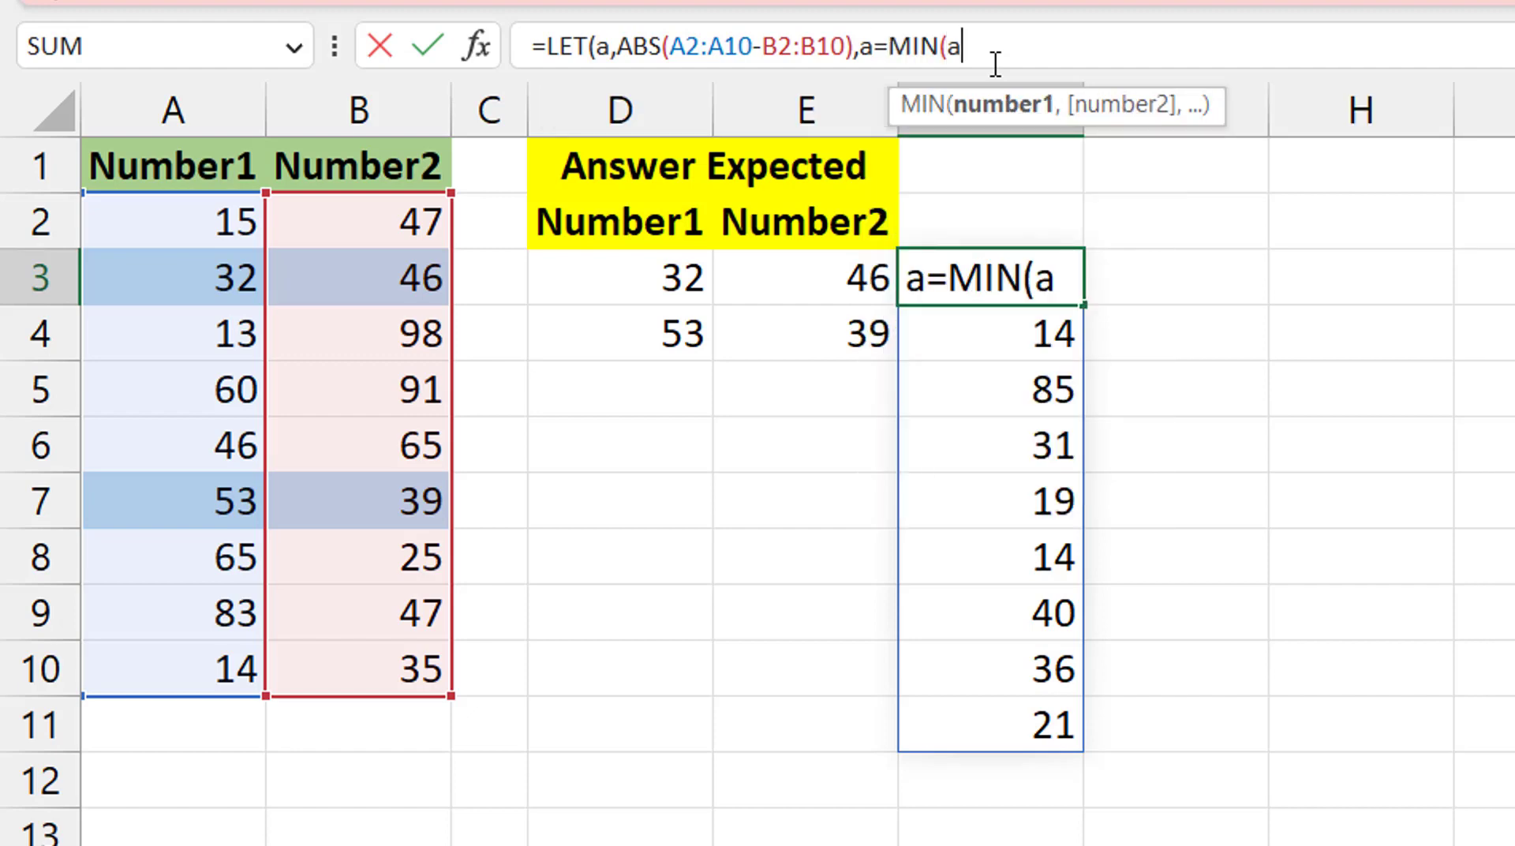
text())
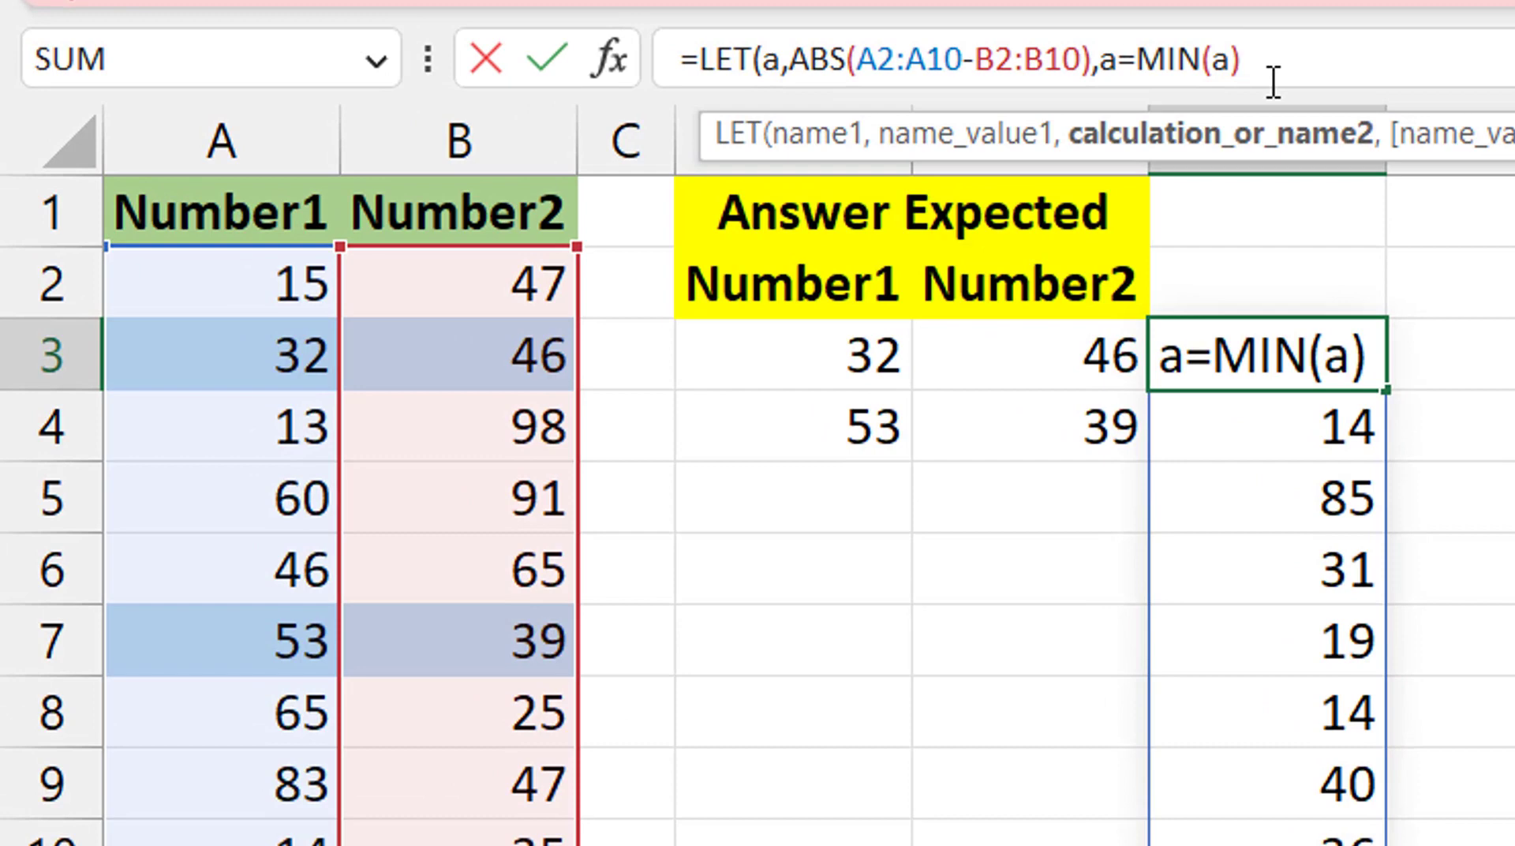
text())
key(Return)
key(Up)
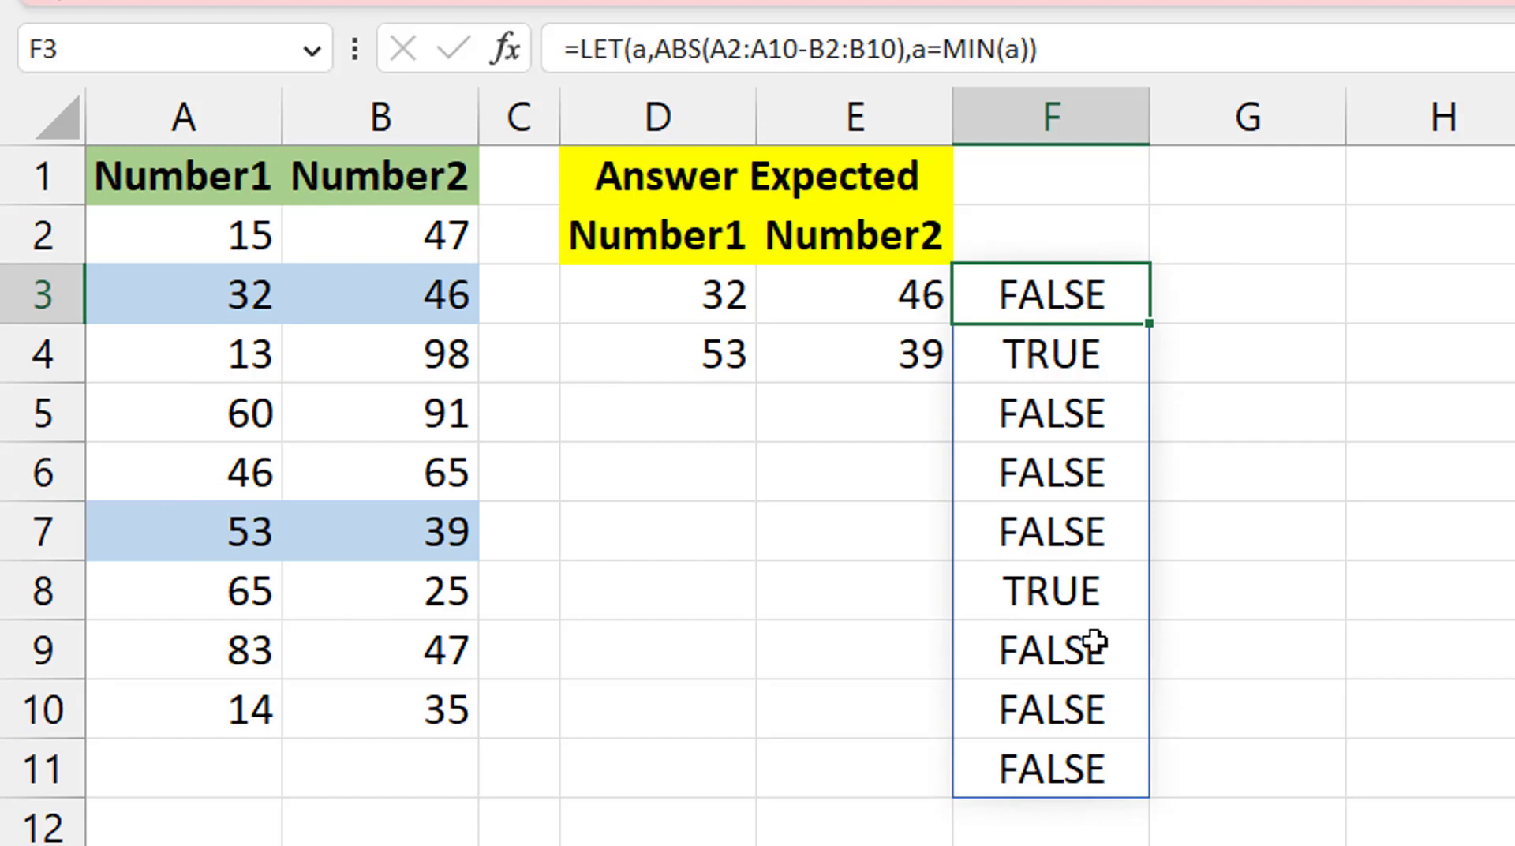
Wrap a=MIN(a) in FILTER with A2:B10 as the array and commit F3 as =LET(a,ABS(A2:A10-B2:B10),FILTER(A2:B10,a=MIN(a)))
click(914, 57)
text(Filte)
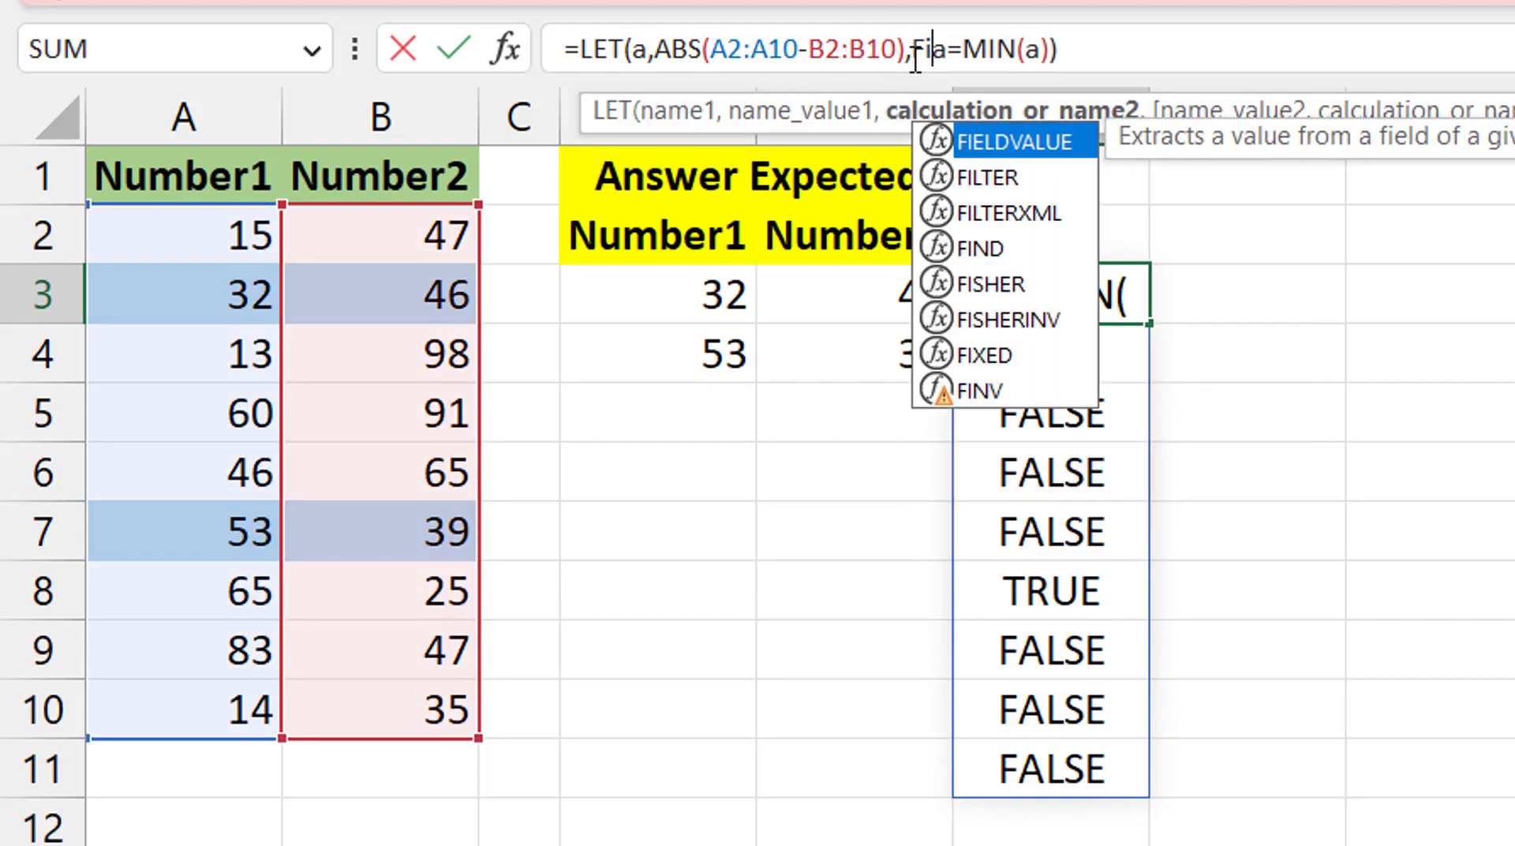
key(Tab)
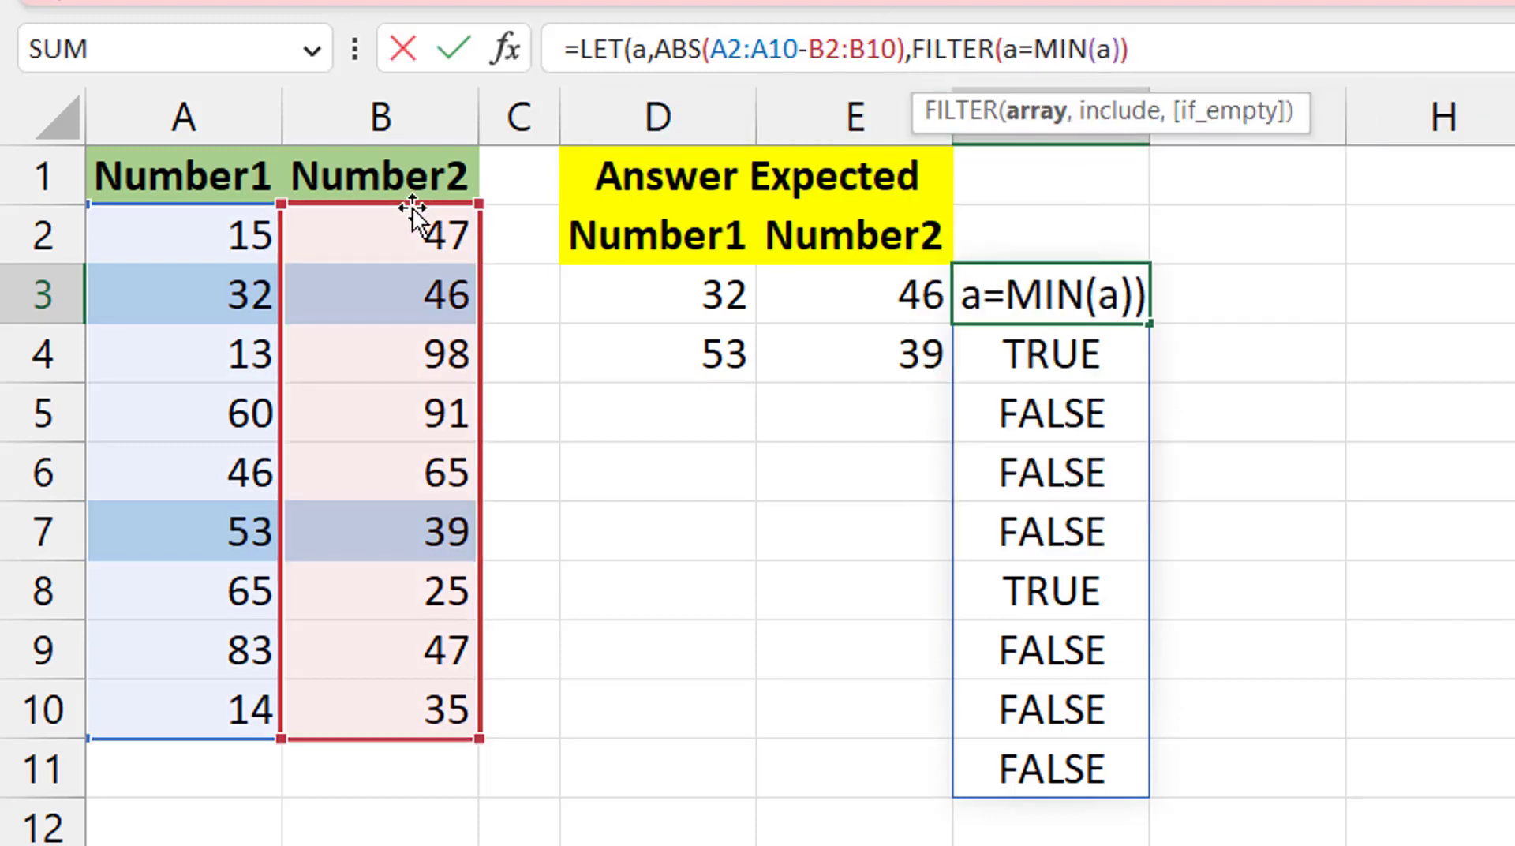
click(178, 235)
key(ctrl+shift+Down)
key(ctrl+shift+Right)
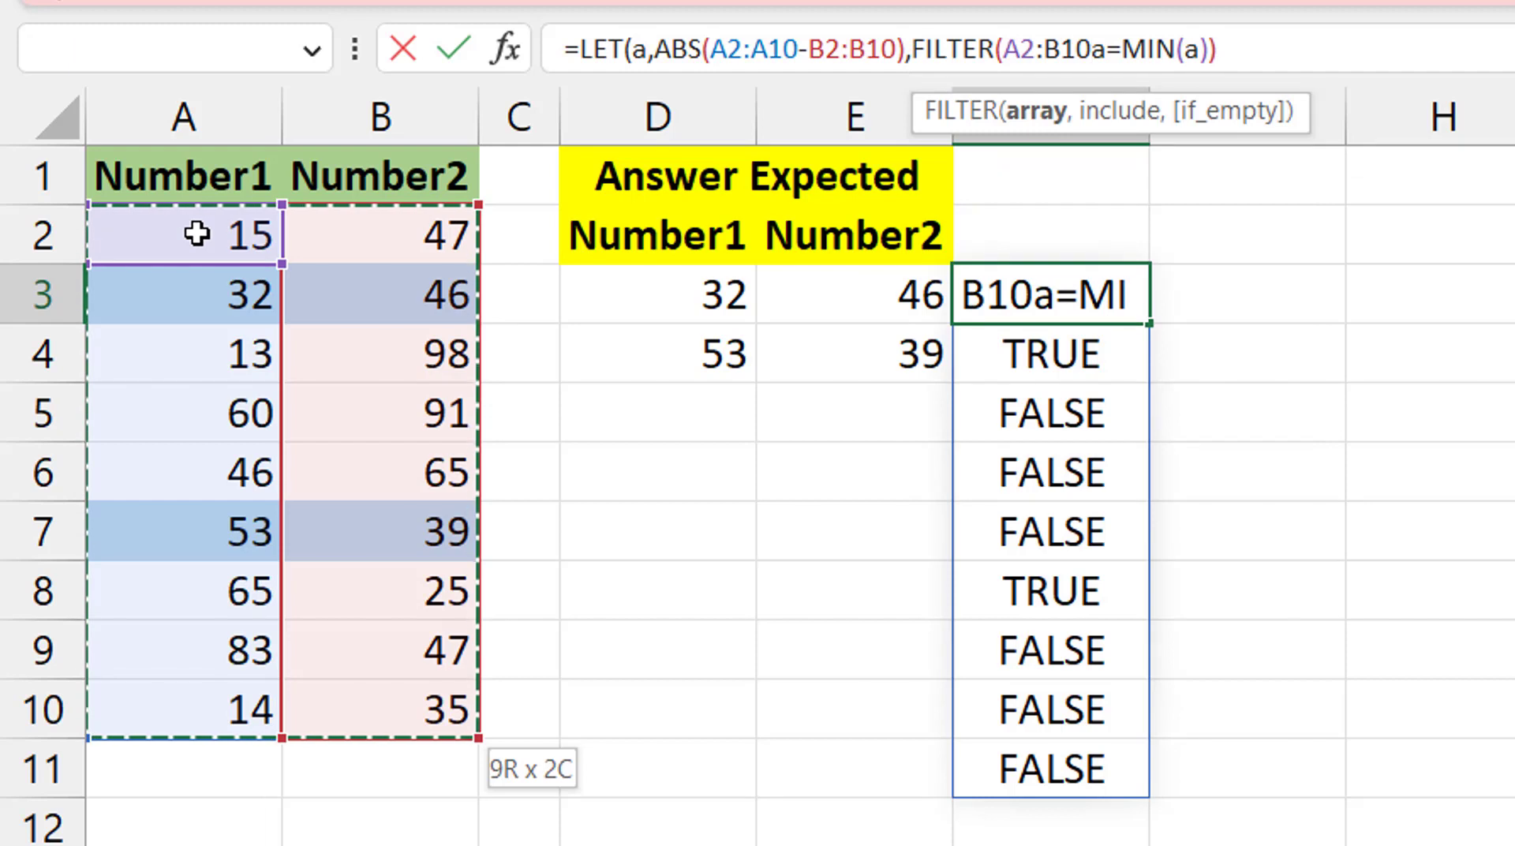
text(,)
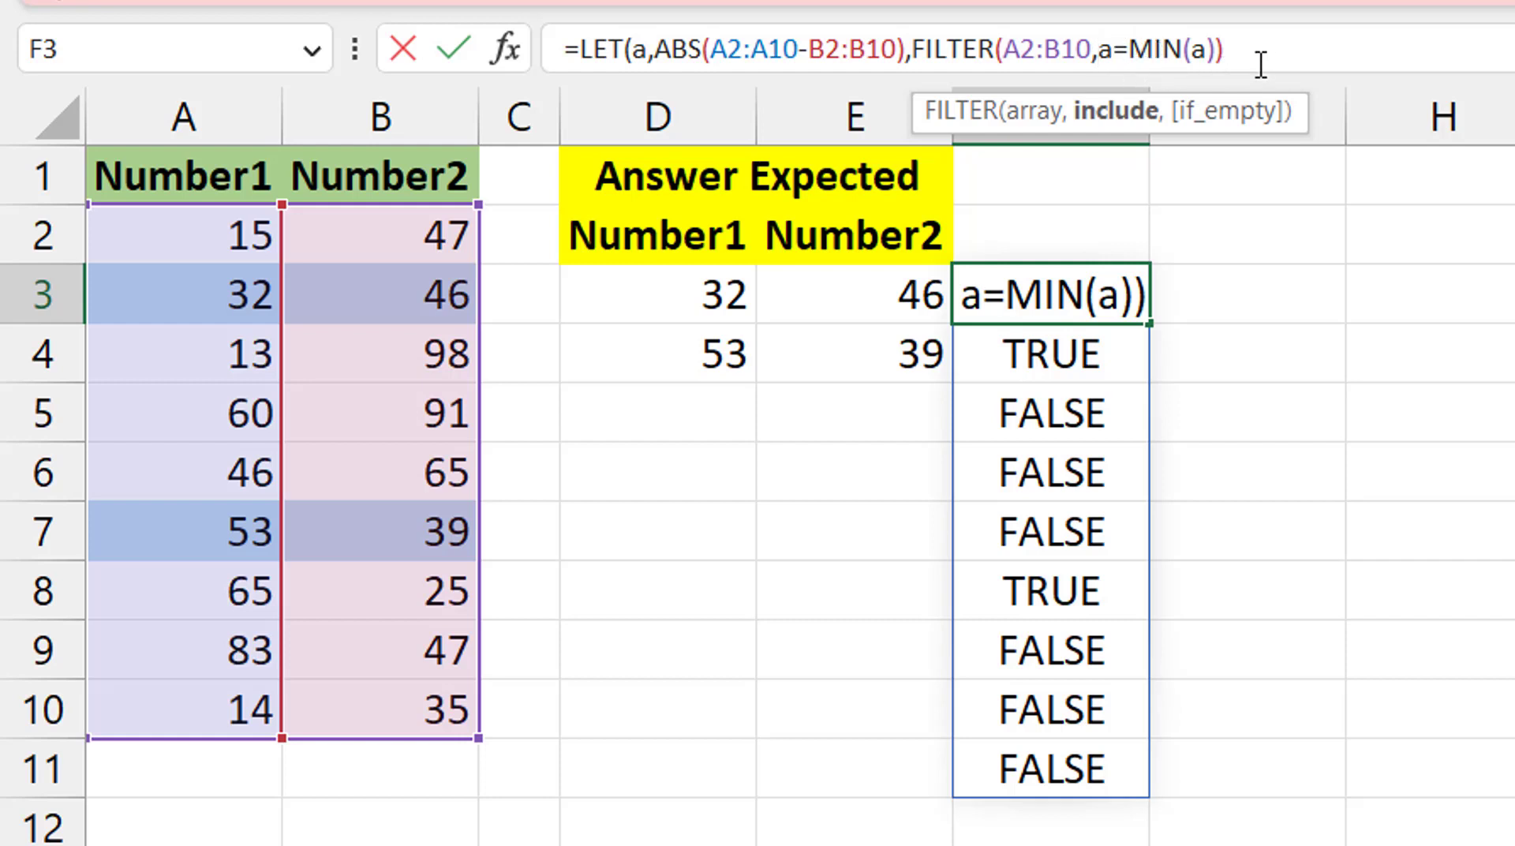
click(1288, 53)
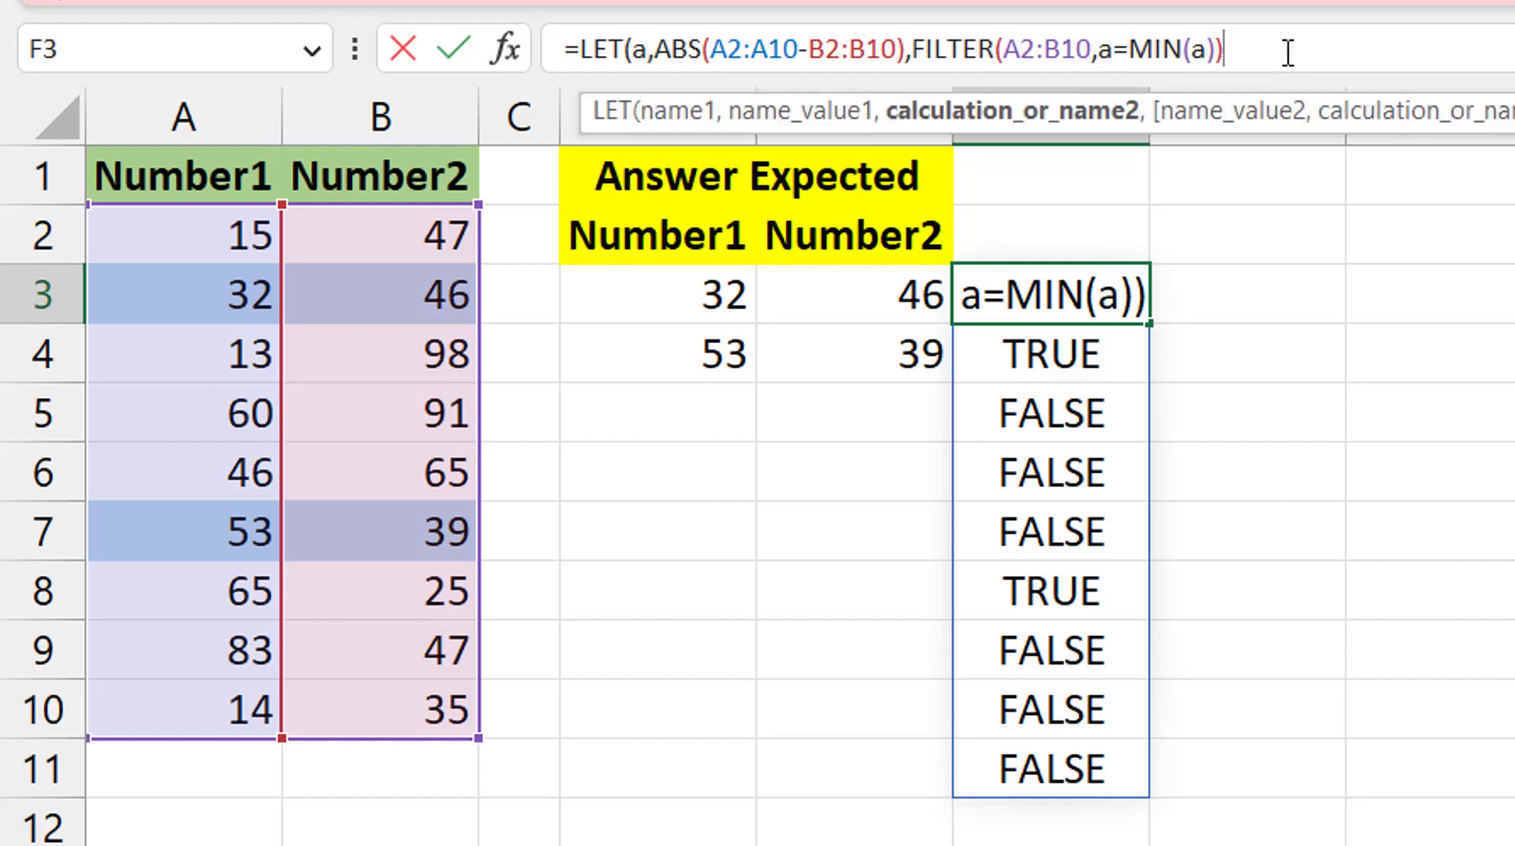
text())
key(Return)
key(Up)
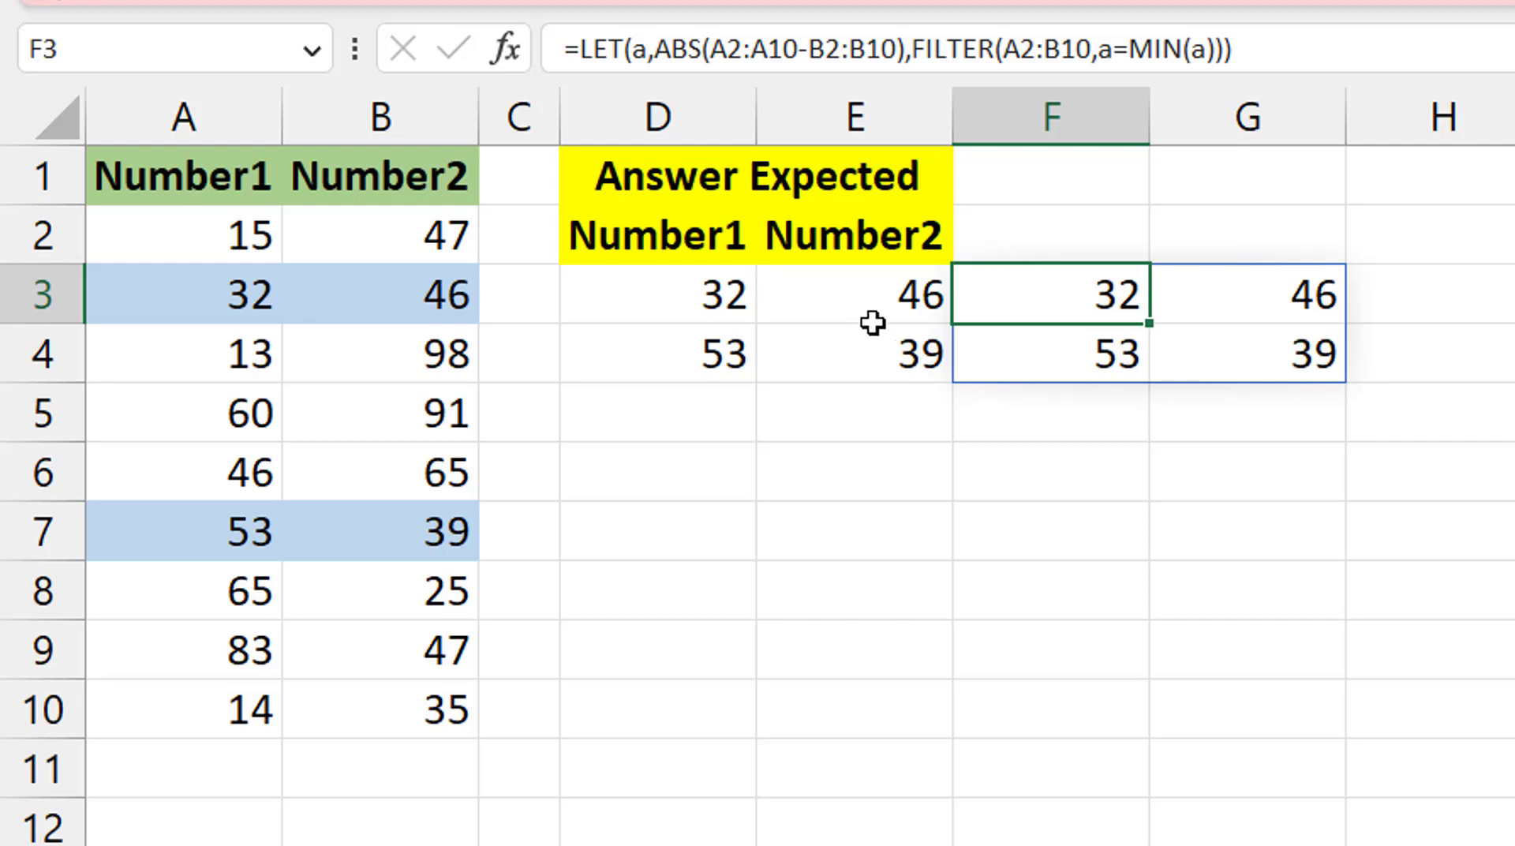
Change the Number2 value in B10 to 28 to test the formula, and select F3 to check its spilled result
click(395, 705)
text(28)
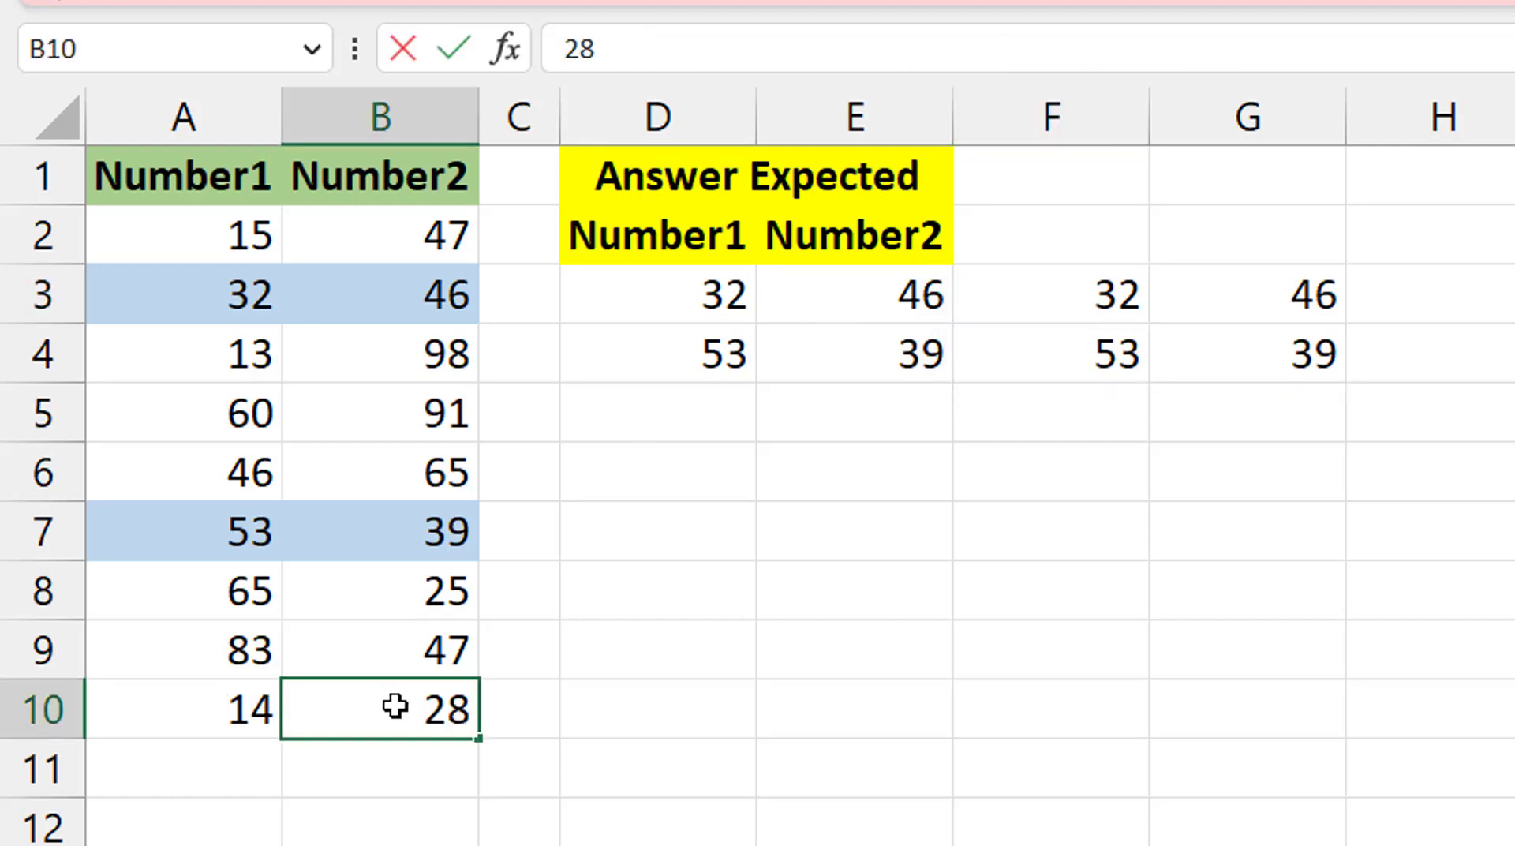
key(ctrl+Return)
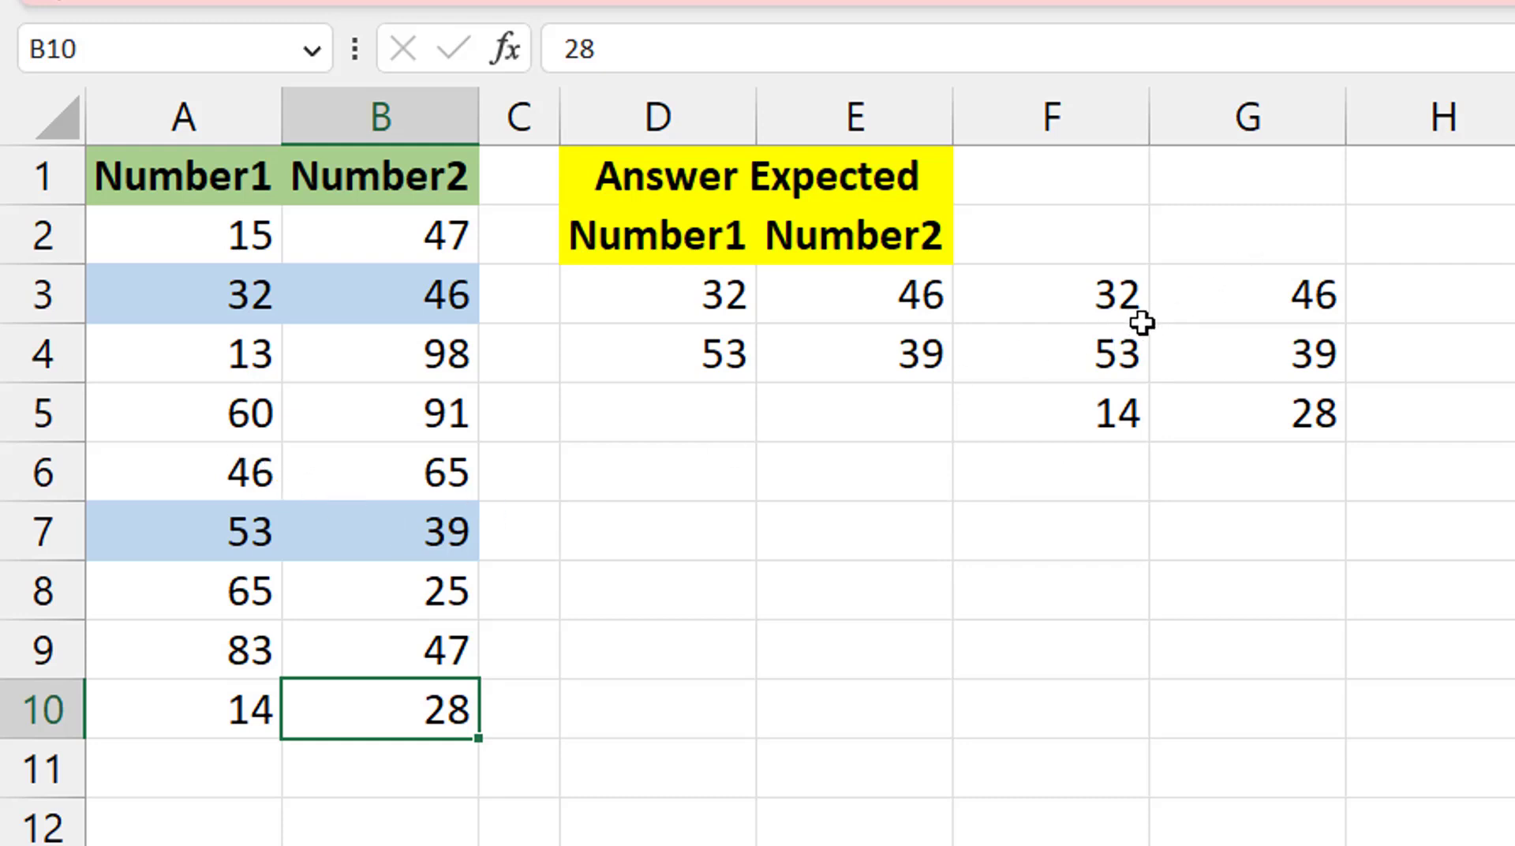
click(1127, 285)
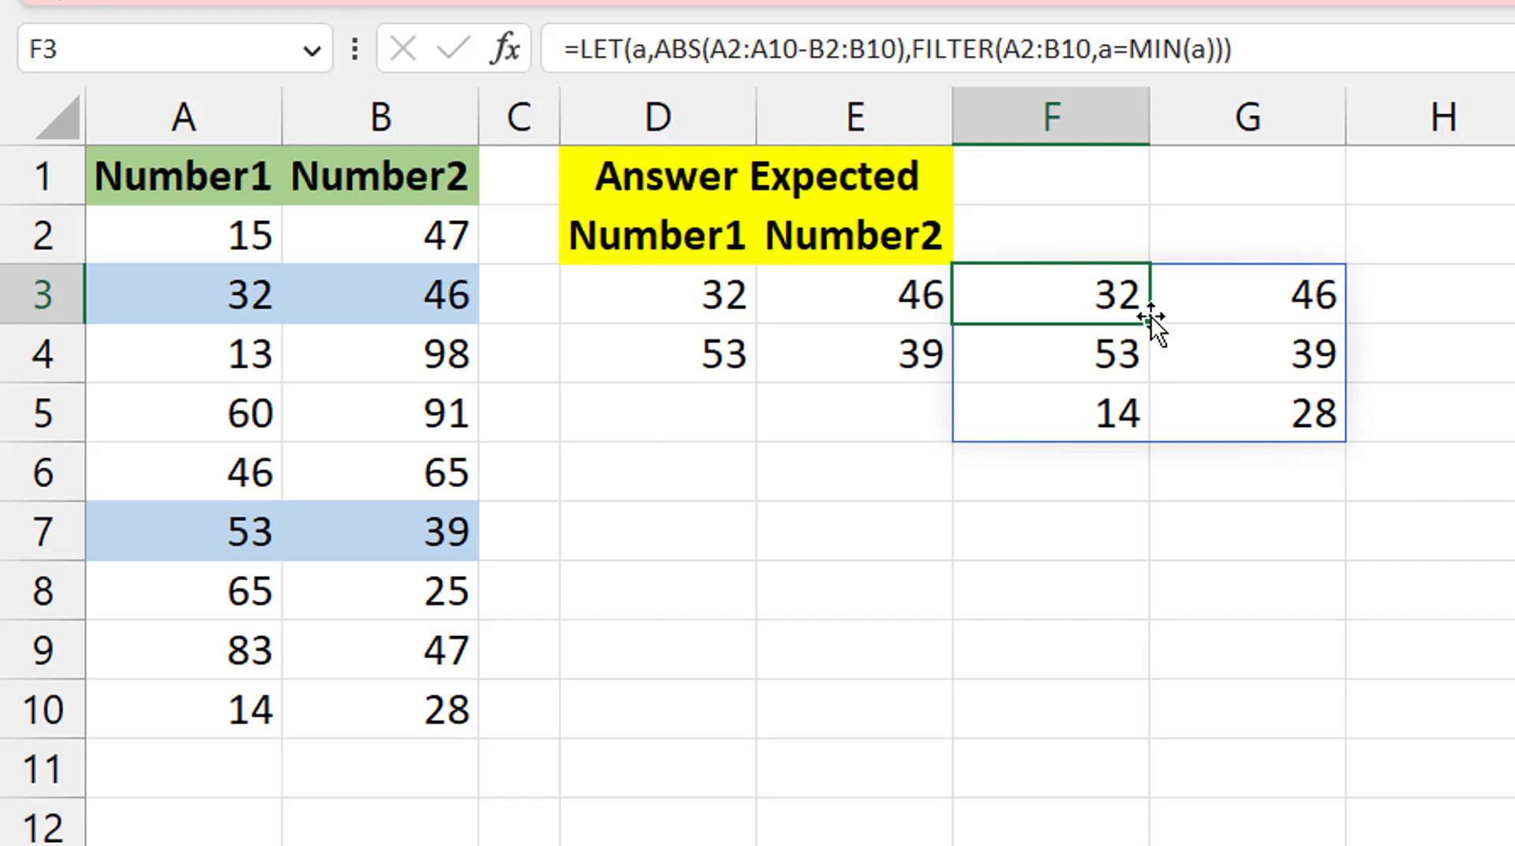